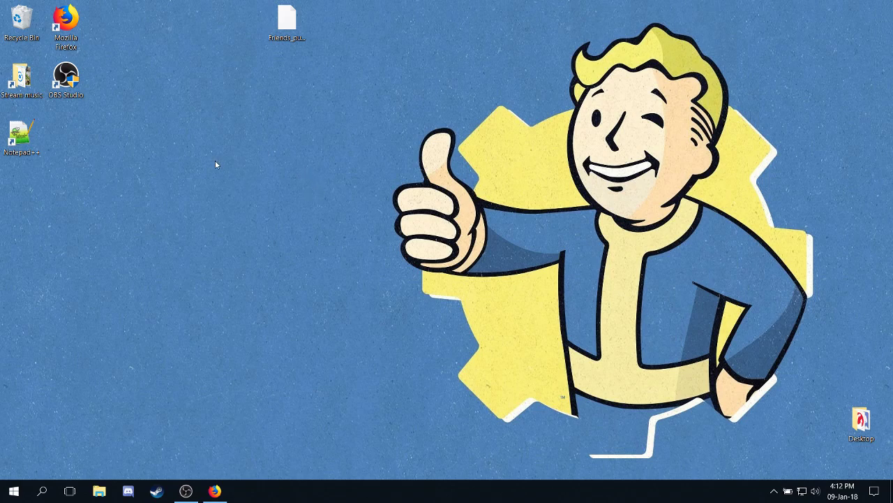
Switch to Firefox and open the gpg4win.org website.
left_click(216, 493)
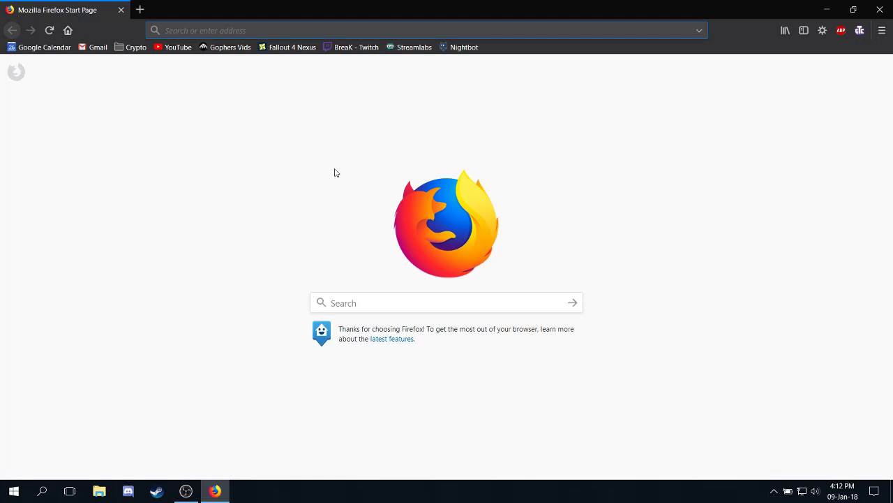
type("gpg4")
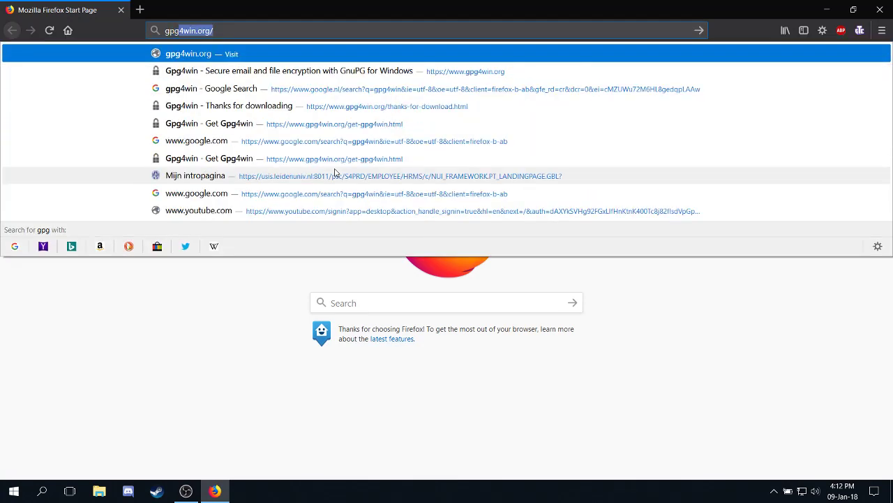
type("win.org")
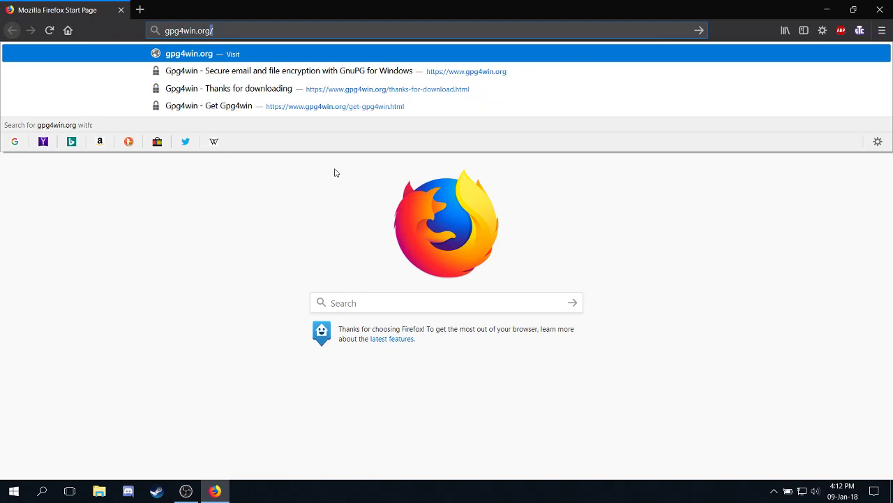
key("Return")
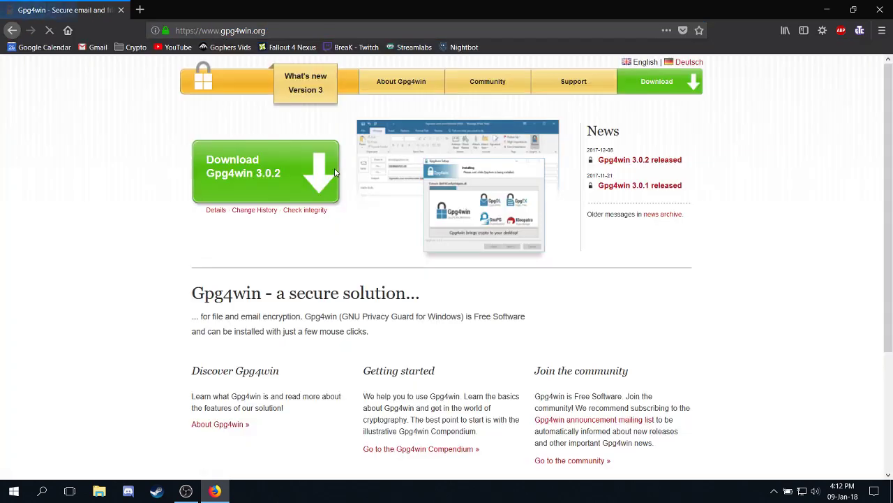
Download Gpg4win 3.0.2 with the PayPal donation amount set to $0.
left_click(263, 172)
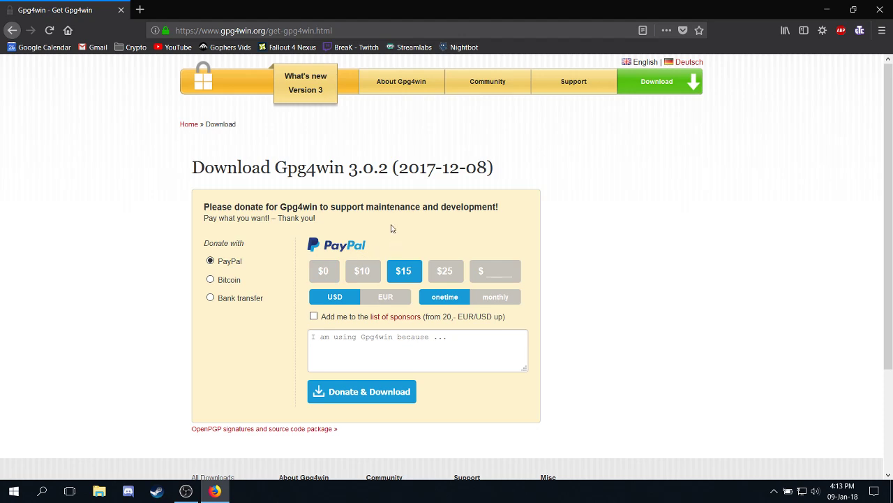
left_click(325, 273)
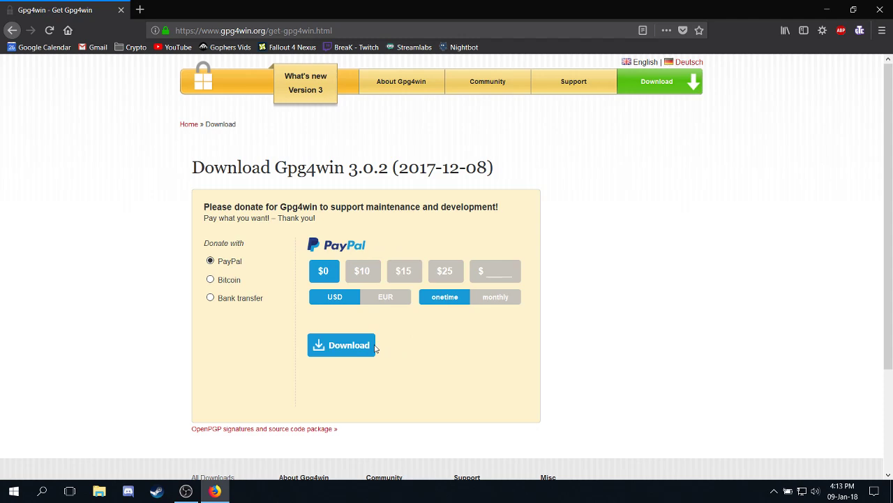
left_click(344, 347)
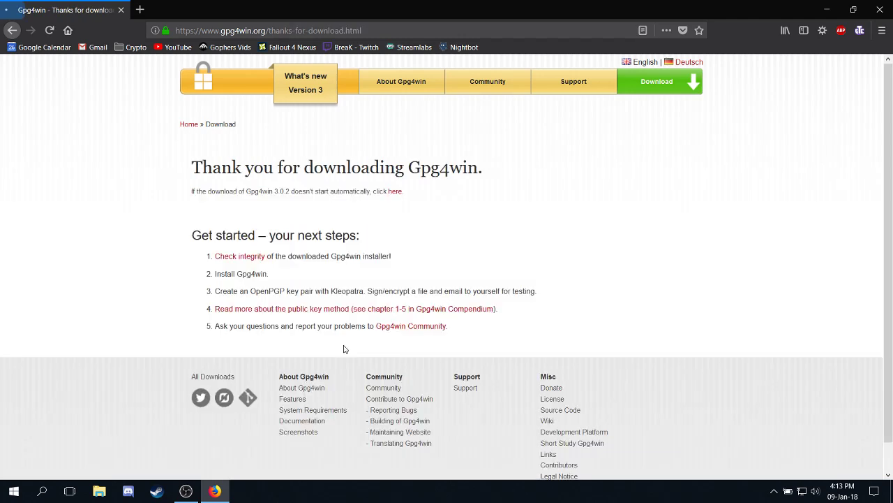
left_click(201, 258)
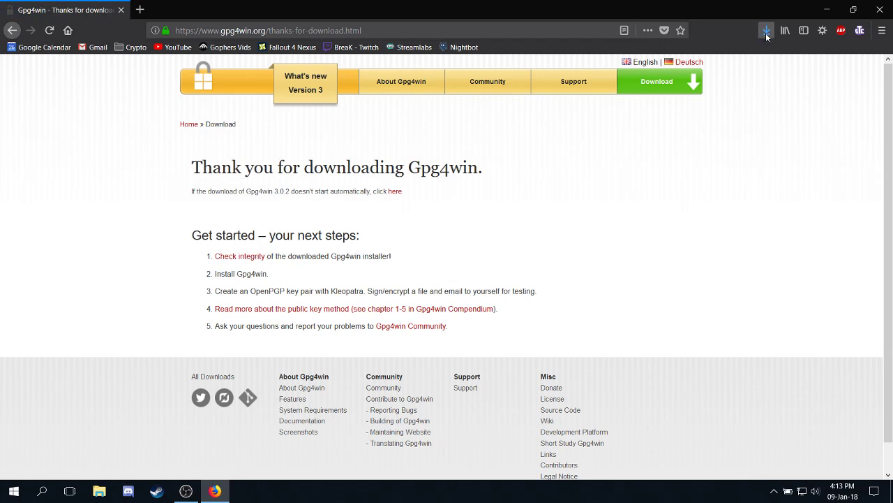
Run the downloaded gpg4win-3.0.2.exe, minimize the browser, and accept English as the installer language.
left_click(767, 32)
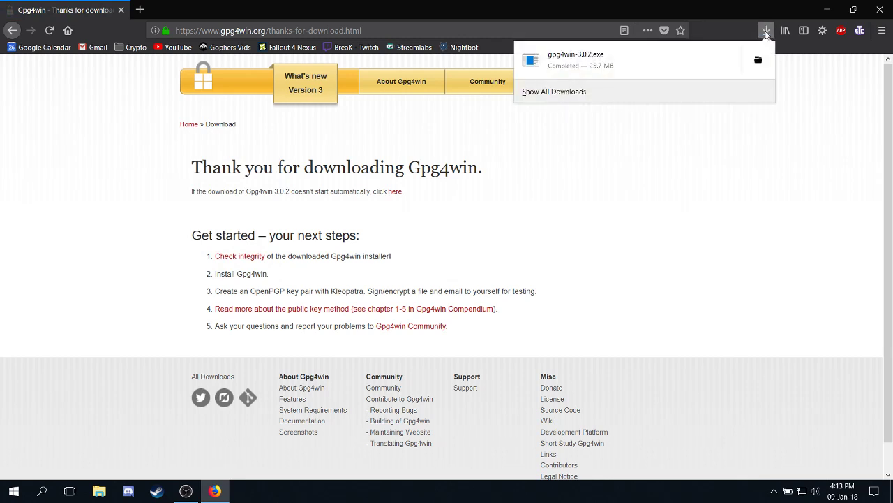
left_click(626, 65)
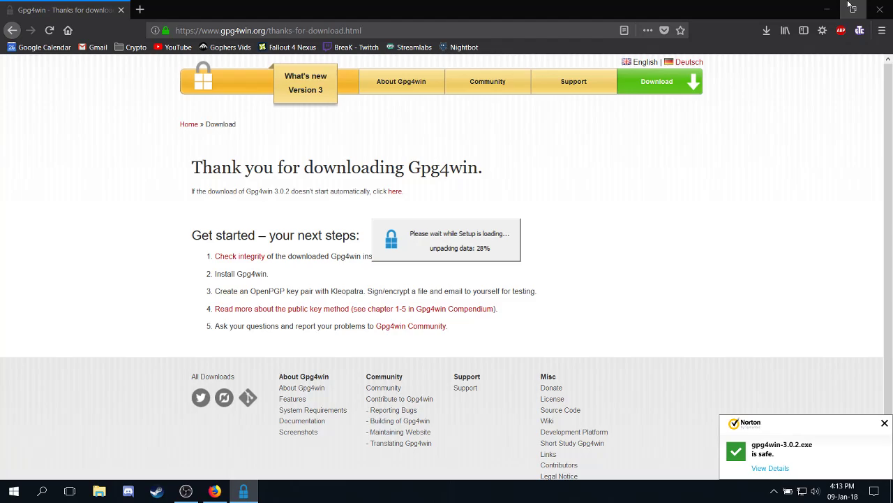
left_click(831, 8)
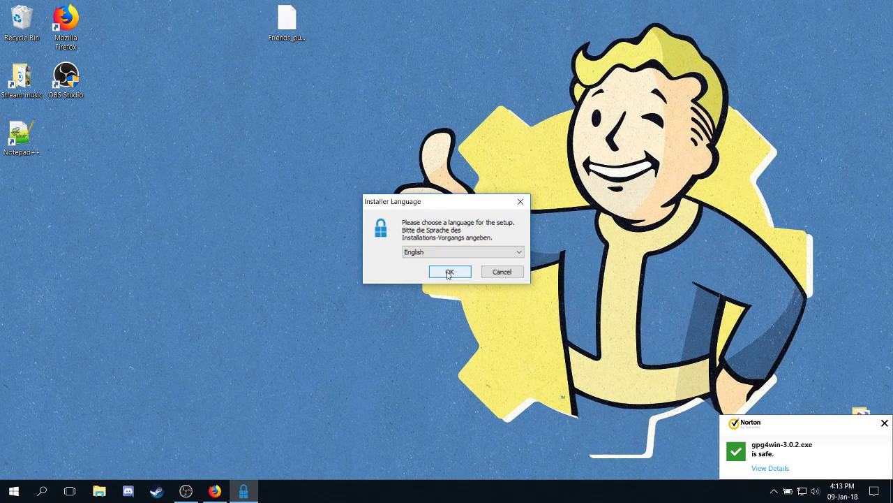
left_click(449, 273)
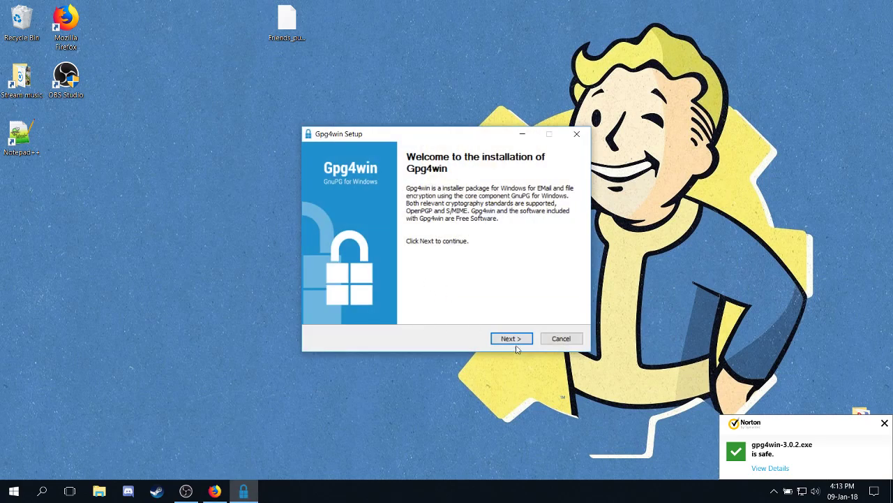
Add the GPA component to the Gpg4win installation and install into the default destination folder.
left_click(510, 339)
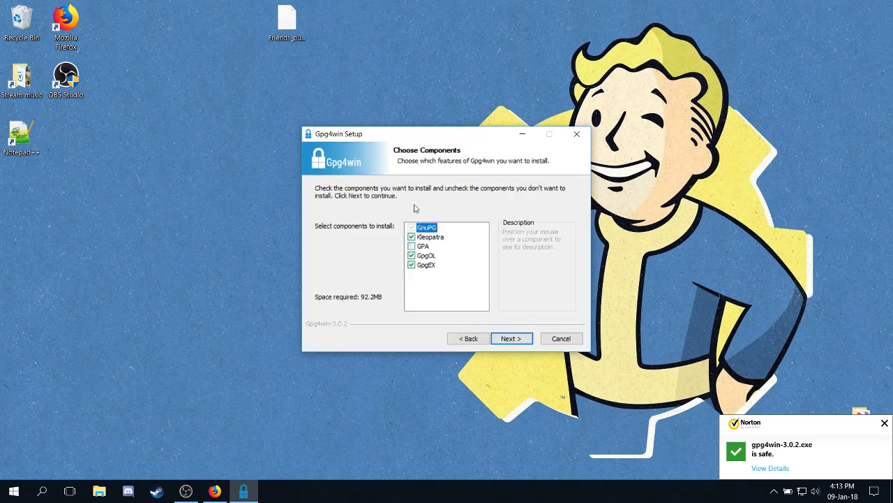
left_click(412, 248)
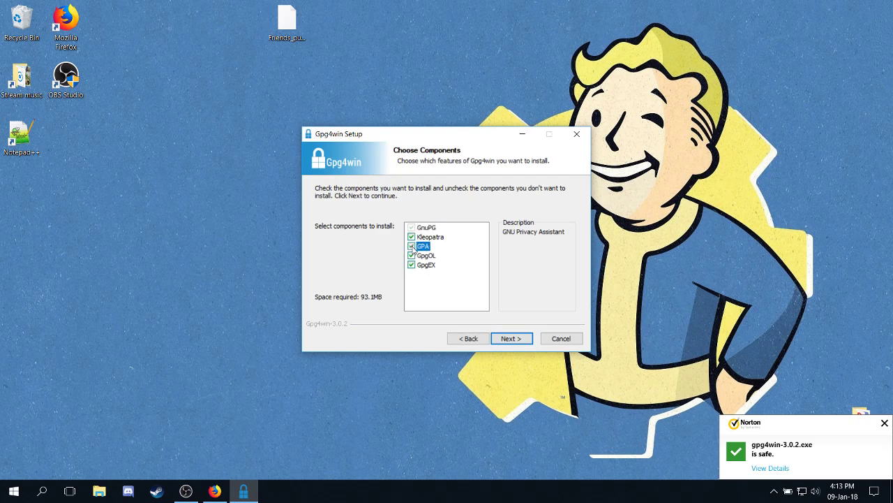
left_click(509, 340)
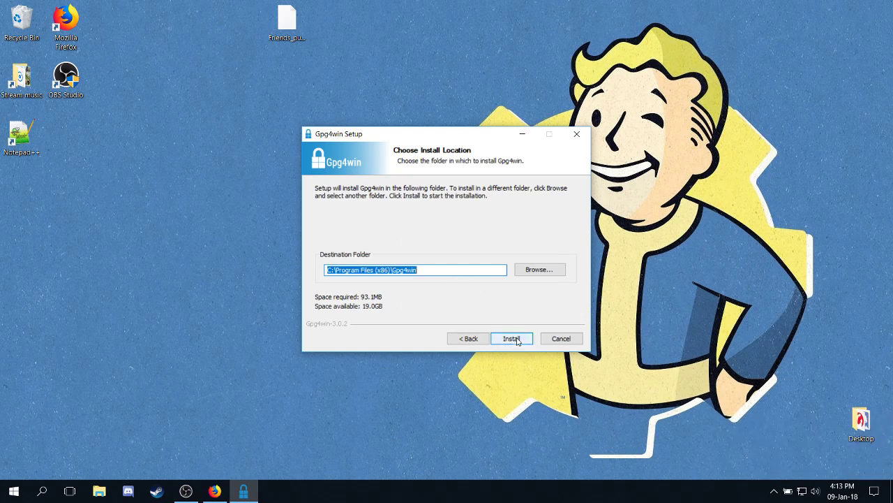
left_click(512, 338)
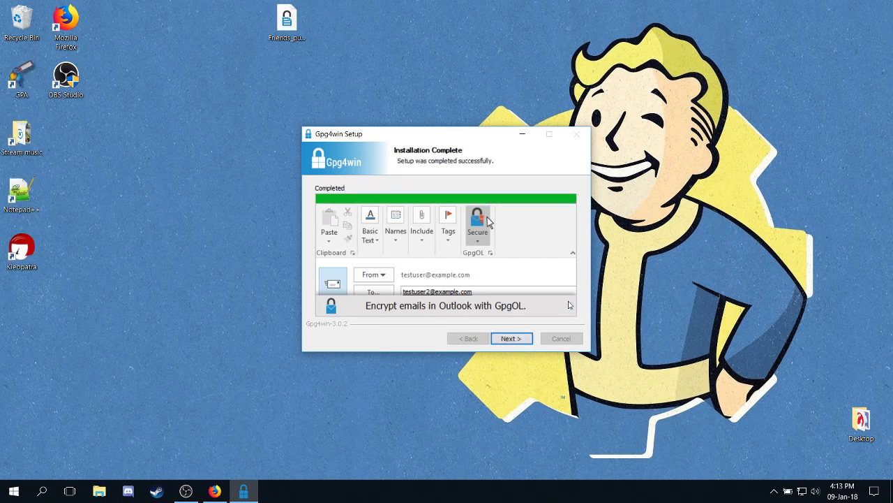
Finish the Gpg4win setup with the option to manually reboot later.
left_click(510, 339)
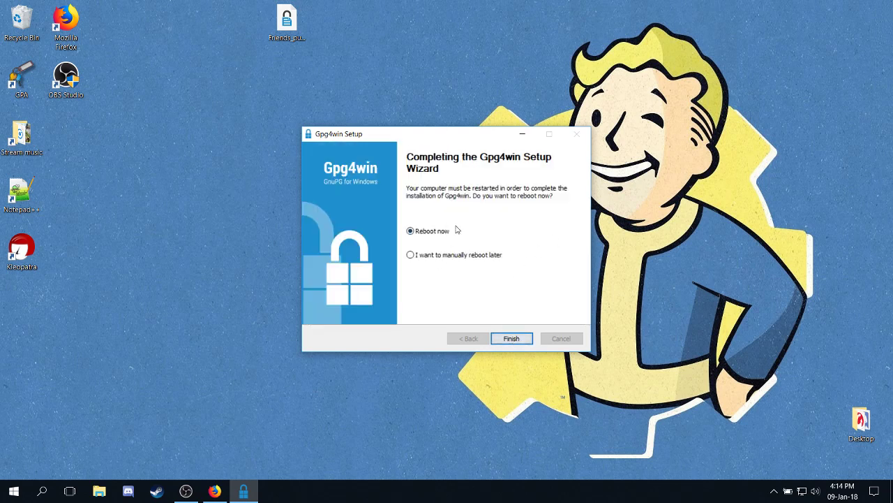
left_click(412, 255)
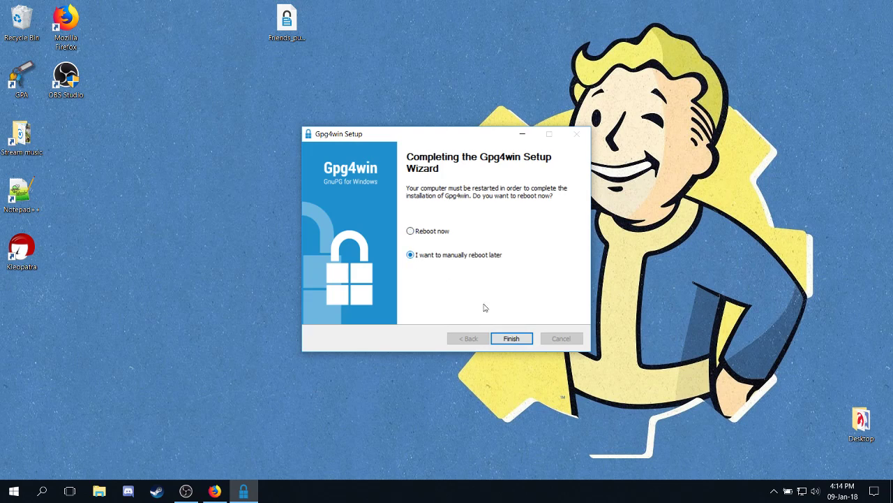
left_click(511, 339)
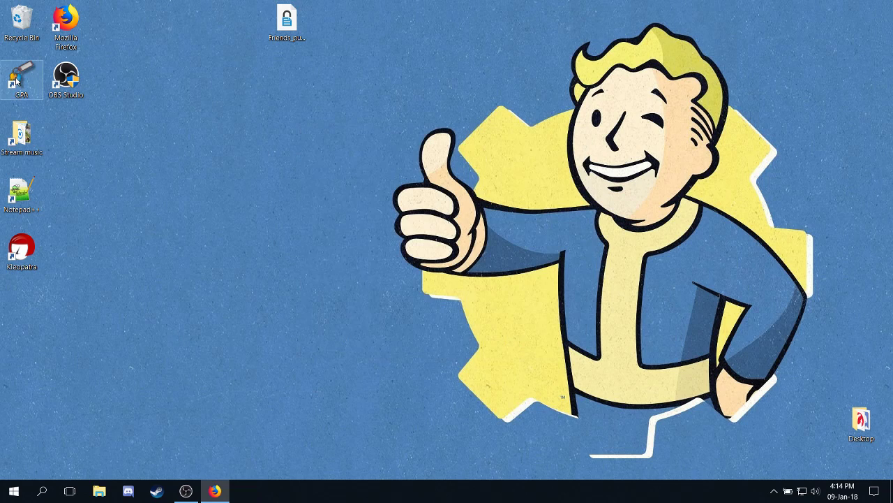
Move the GPA and Kleopatra desktop shortcuts side by side into the empty area below the Friends public key file.
left_click_drag(22, 83, 198, 258)
left_click_drag(22, 250, 236, 250)
left_click(230, 183)
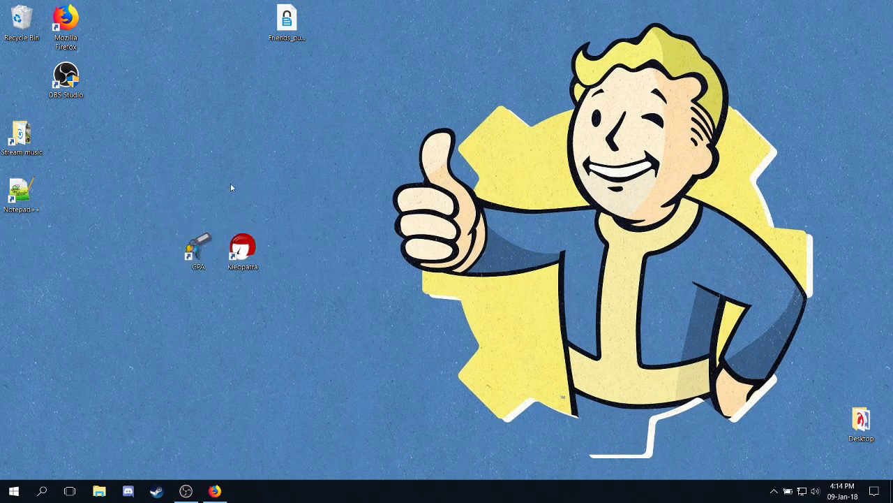
Launch GPA, start generating a private key, and enter the key owner's full name.
double_click(196, 253)
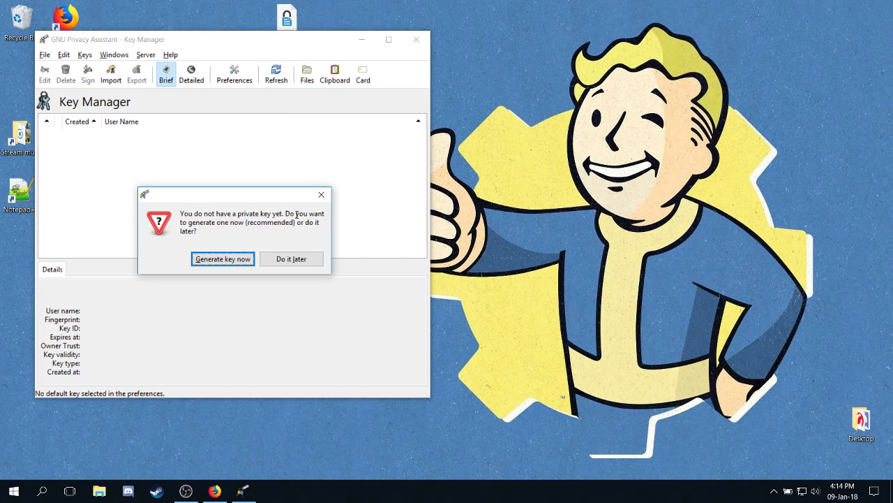
left_click(222, 261)
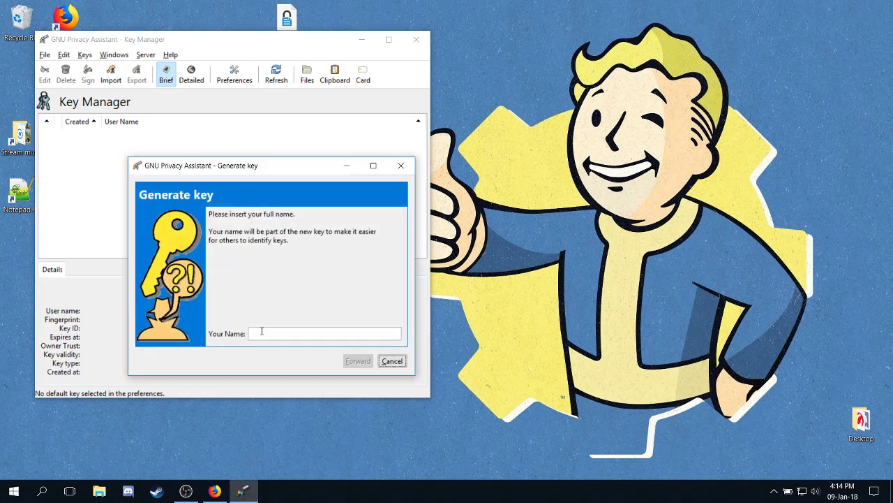
left_click(261, 334)
type("YourNameHere")
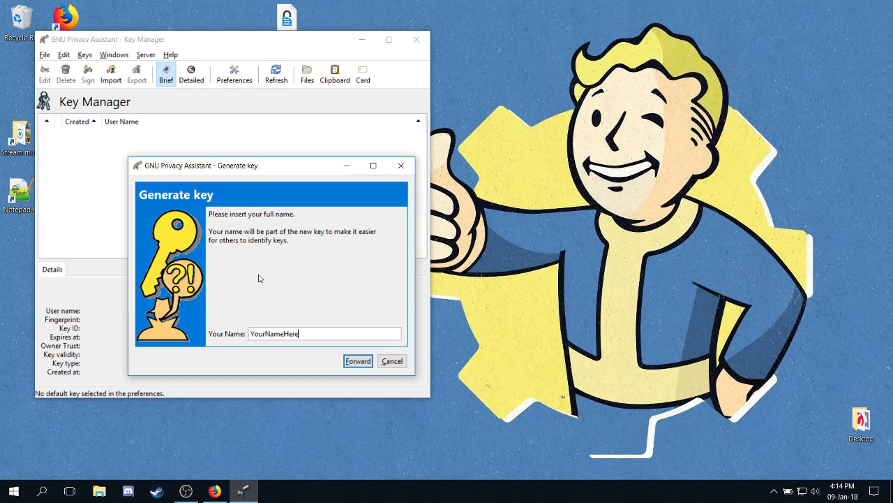
left_click(356, 363)
Enter the key owner's email address for the new key and continue to the backup choice.
left_click(319, 334)
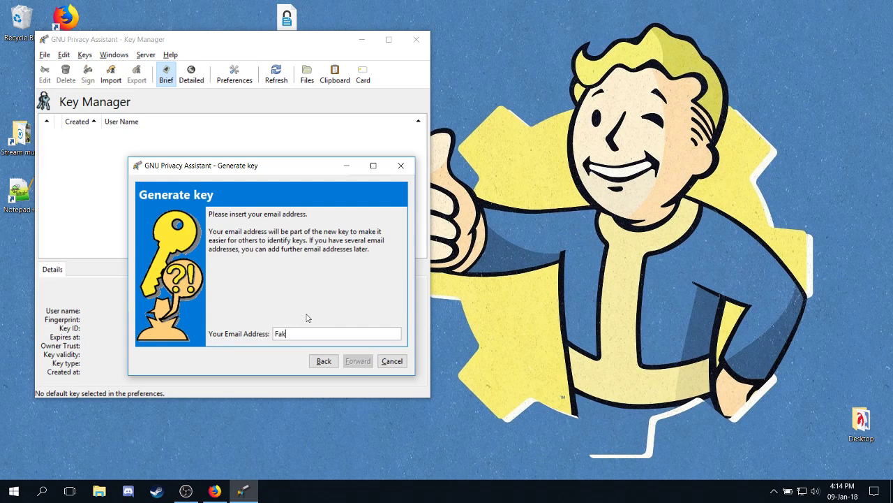
type("FakeEmail@privacy")
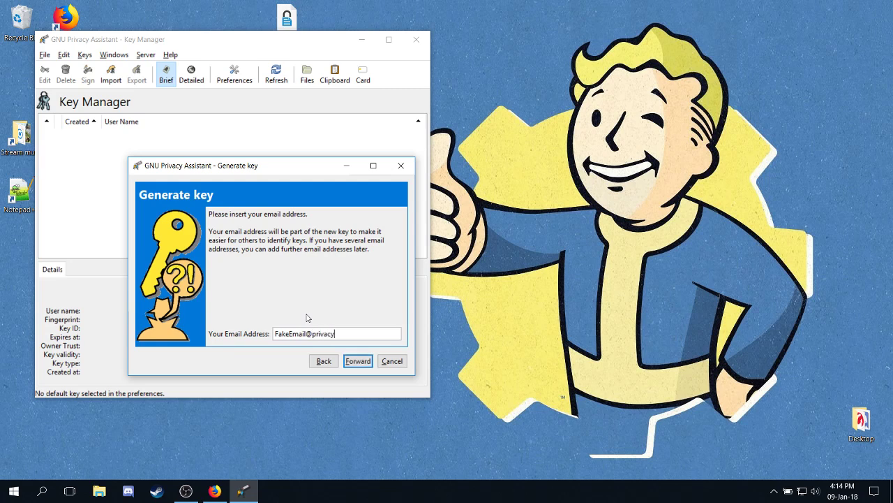
type(".com")
left_click(358, 362)
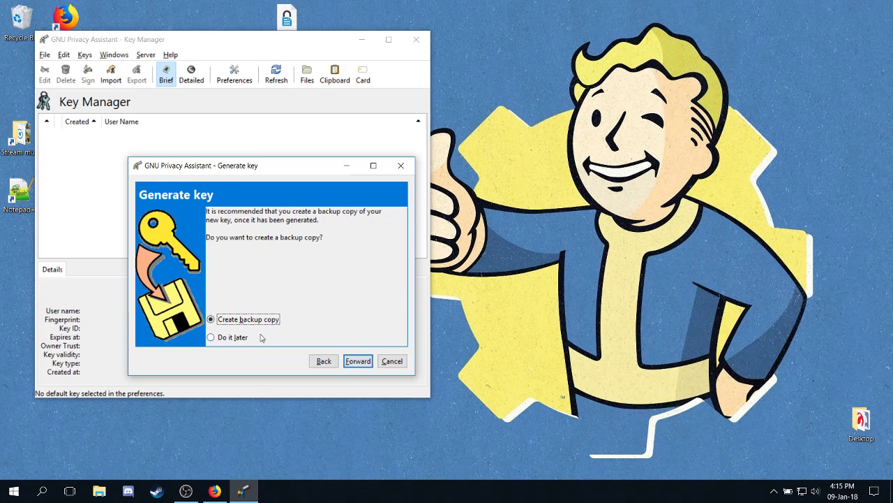
Accept creating a backup copy, then enter and repeat the passphrase that protects the new key.
left_click(359, 363)
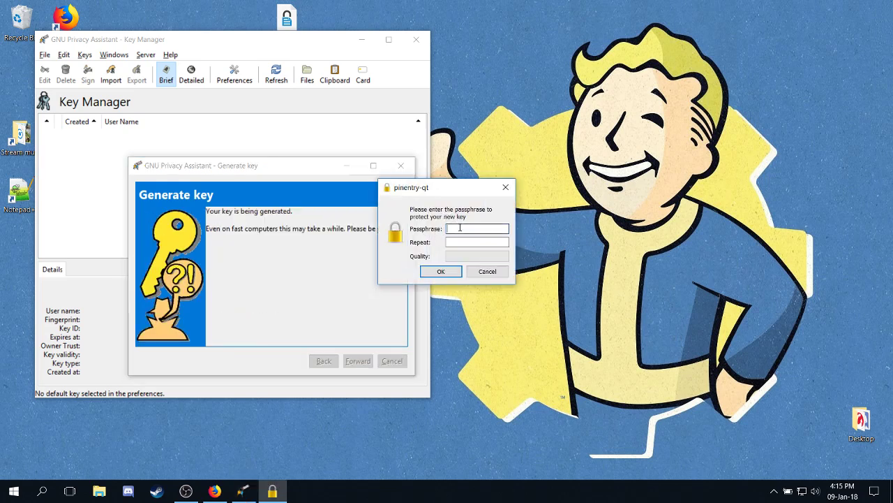
left_click(461, 226)
type("•••••••••")
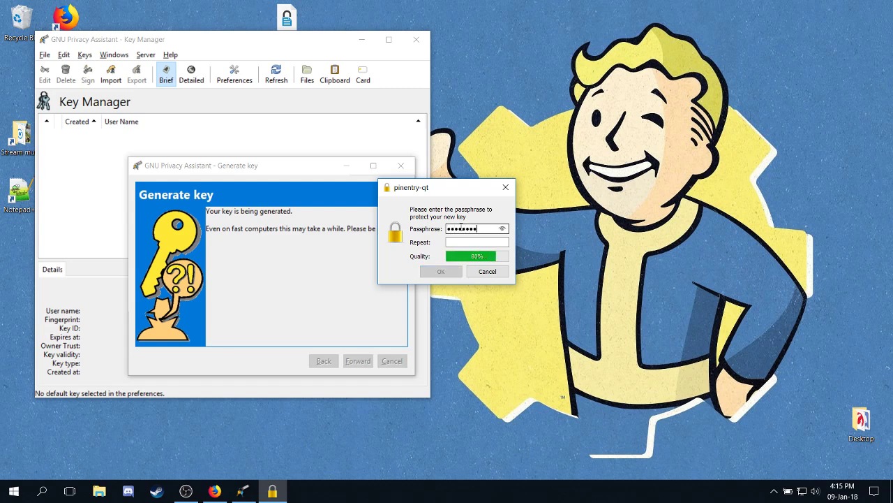
key("Tab")
type("••••••••")
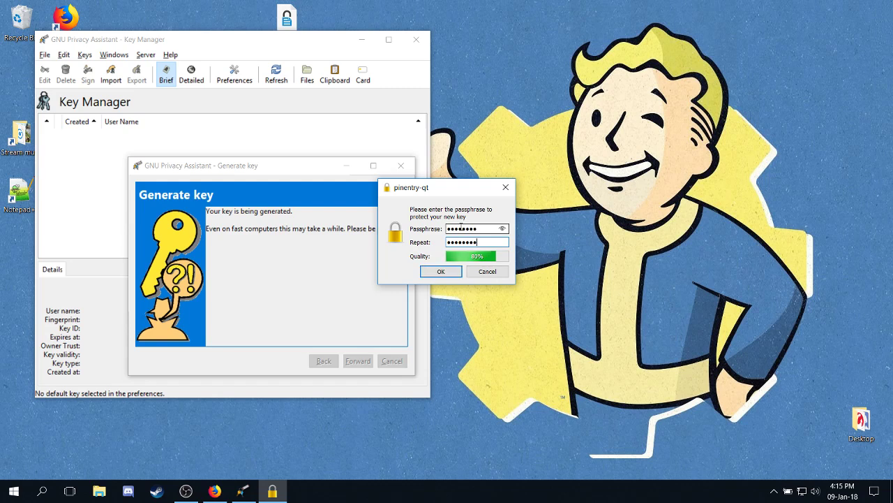
left_click(442, 272)
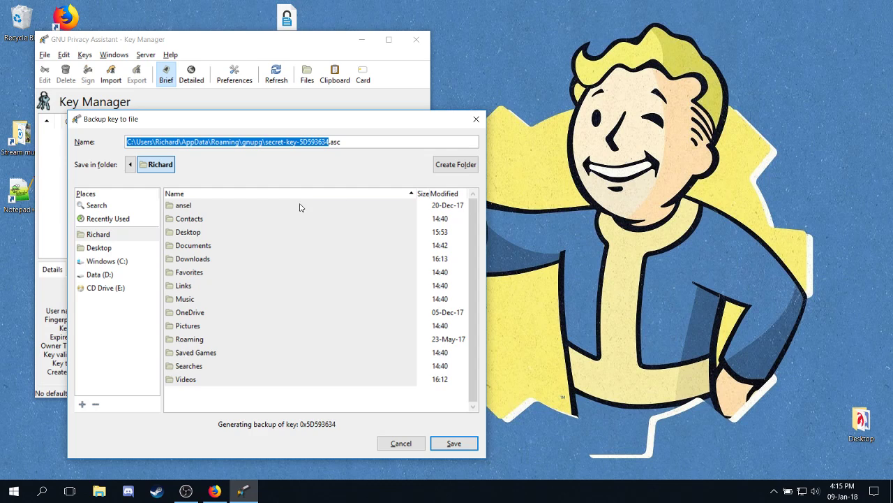
Save the key backup to the Desktop folder as YourNameHere_private_key.asc.
left_click(98, 249)
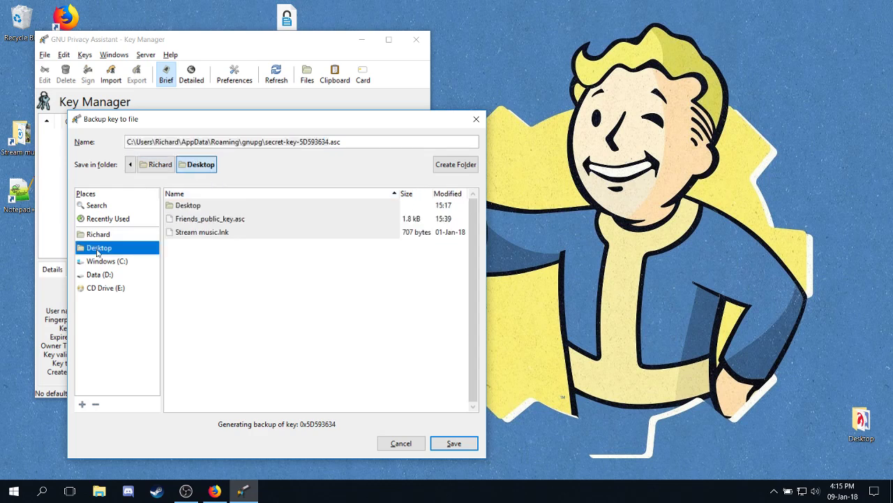
left_click(328, 142)
left_click_drag(328, 142, 105, 145)
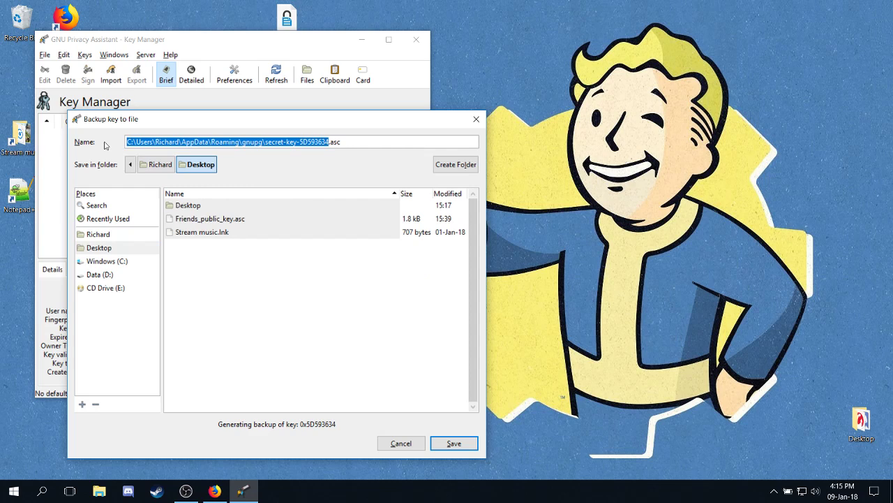
key("BackSpace")
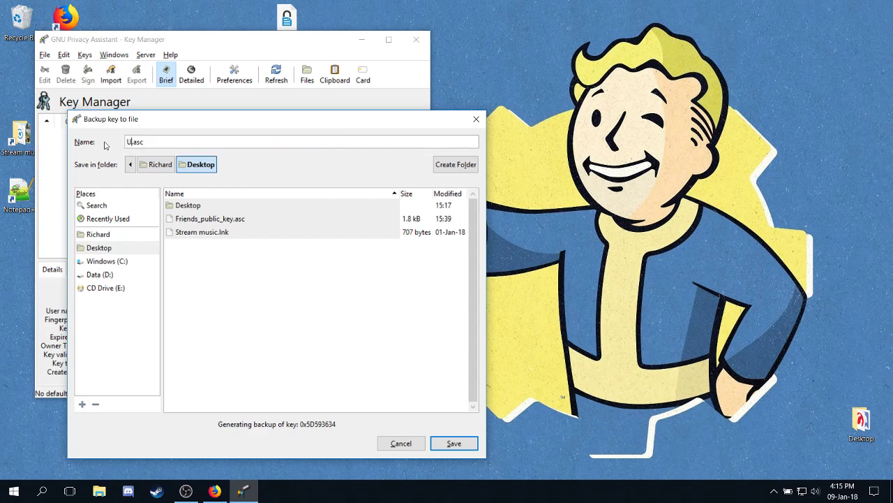
type("se")
key("BackSpace")
key("BackSpace")
key("BackSpace")
type("YourNameHere_private_key")
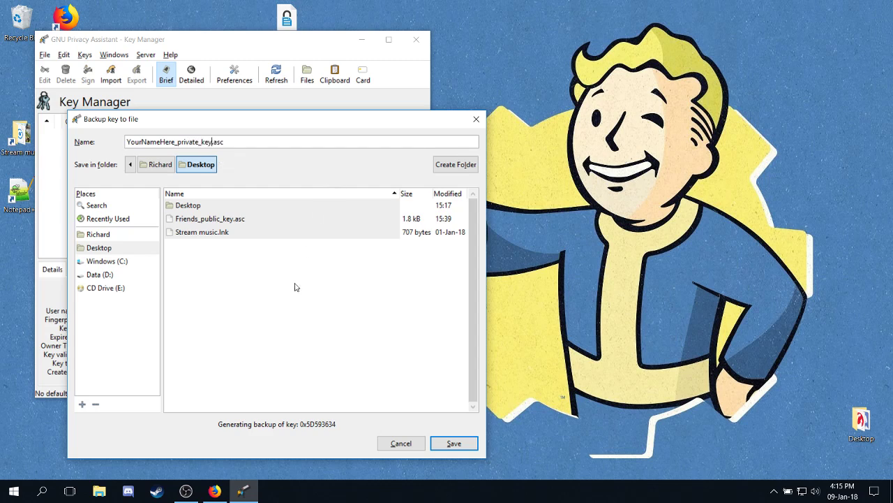
left_click(459, 447)
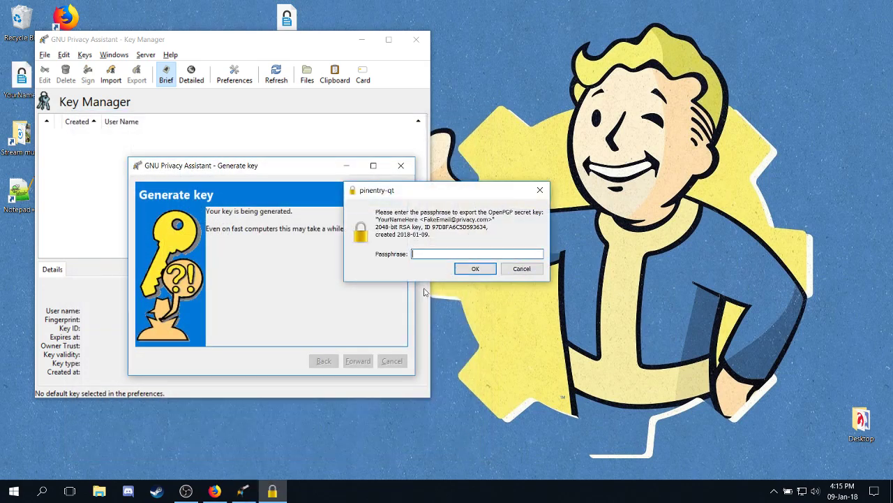
Enter the key's passphrase to export the secret key backup and dismiss the backup notice.
type("•••••••••")
left_click(472, 269)
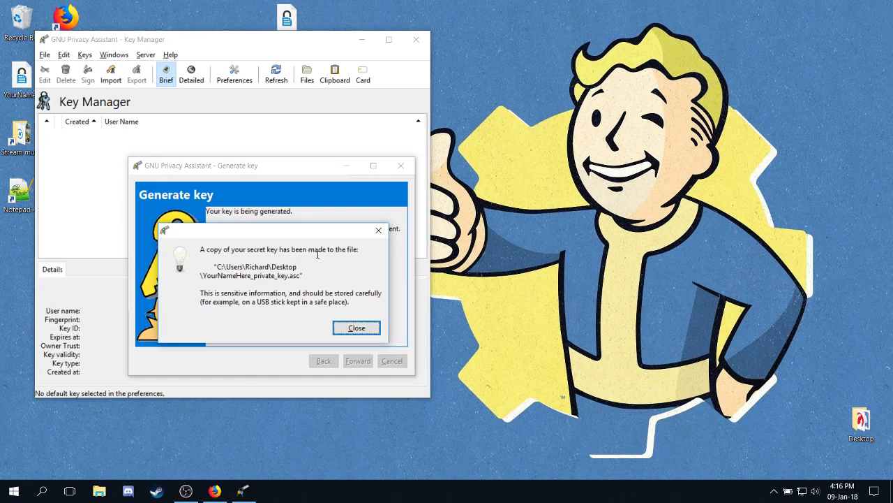
left_click(352, 328)
Move the Key Manager window aside and line up the YourNameHere_private_key and Friends_public_key files beside the Kleopatra shortcut on the desktop.
left_click_drag(225, 40, 609, 56)
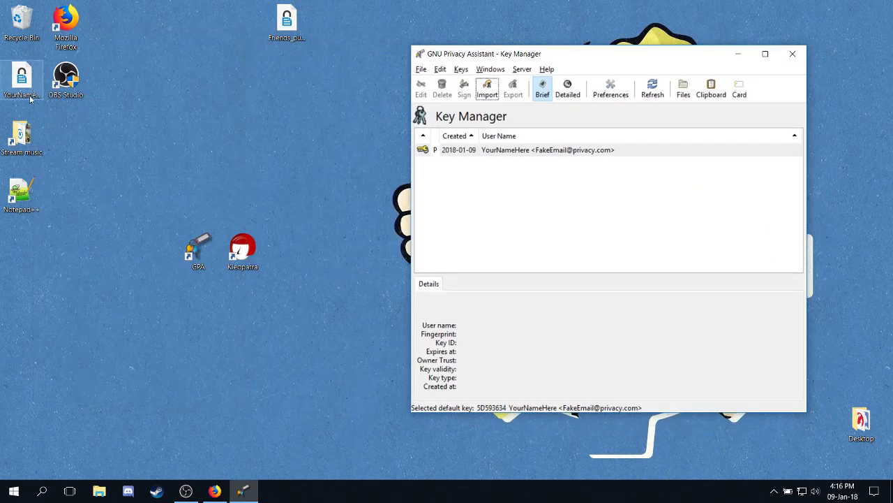
left_click_drag(23, 79, 290, 251)
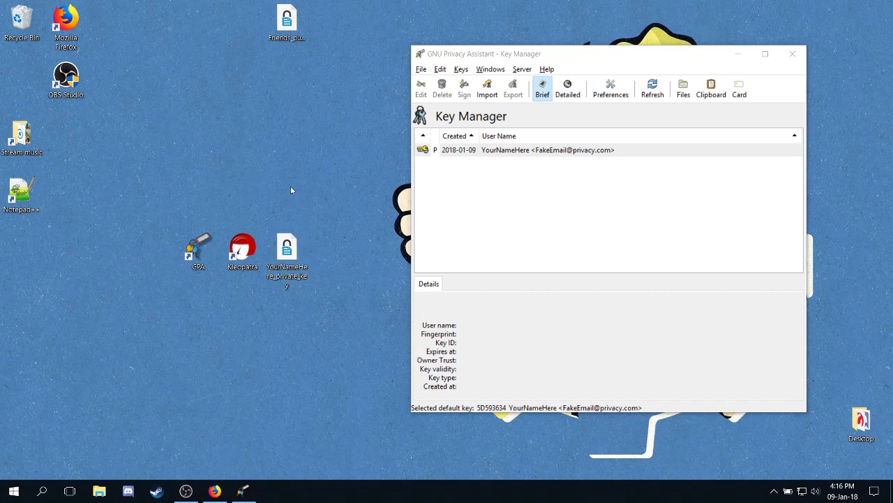
left_click(536, 152)
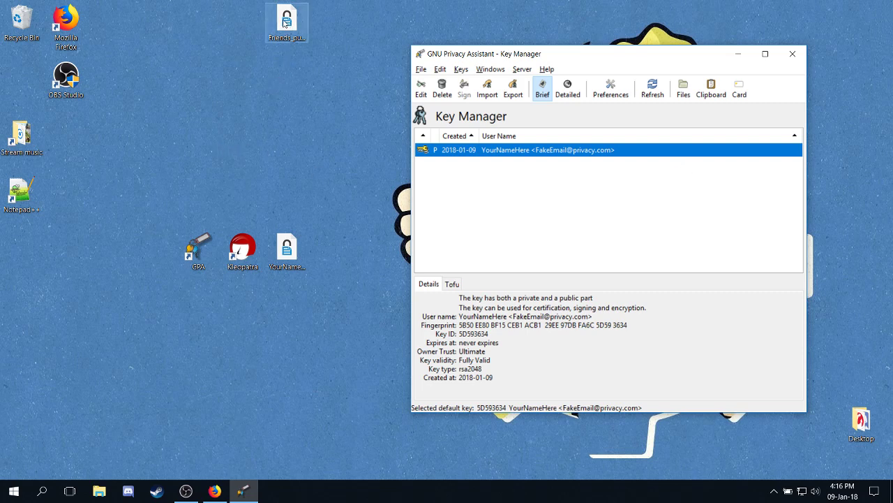
left_click_drag(285, 23, 331, 256)
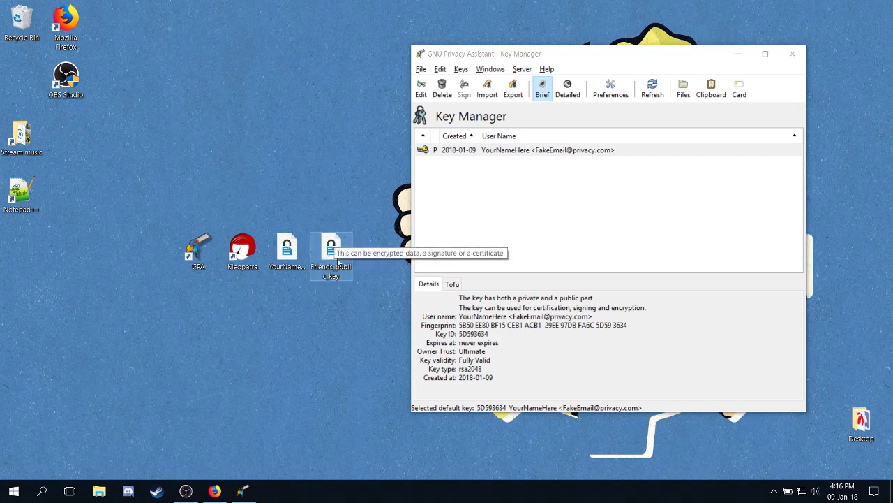
left_click(376, 259)
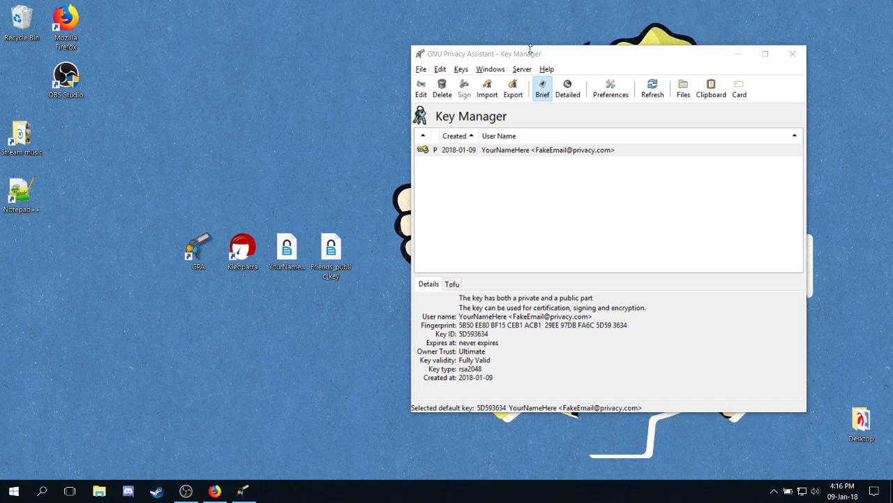
Import Friends_public_key.asc into the Key Manager and show the imported key's details.
left_click_drag(530, 50, 530, 54)
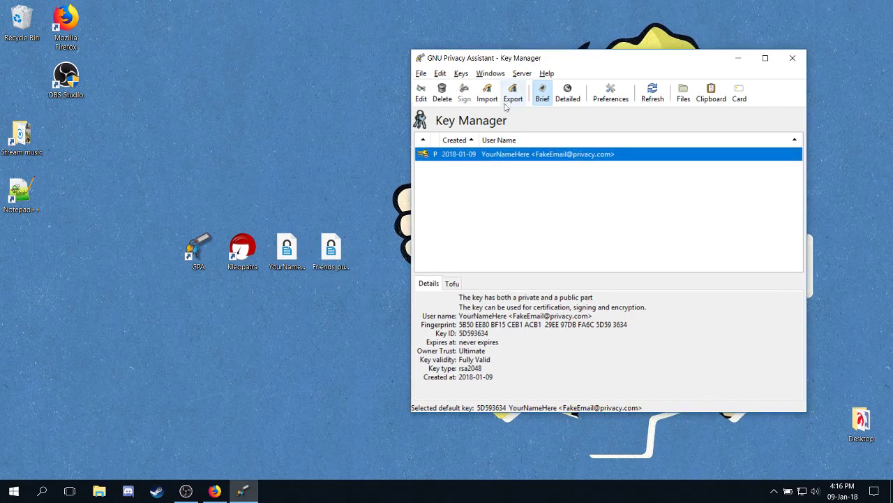
left_click(487, 93)
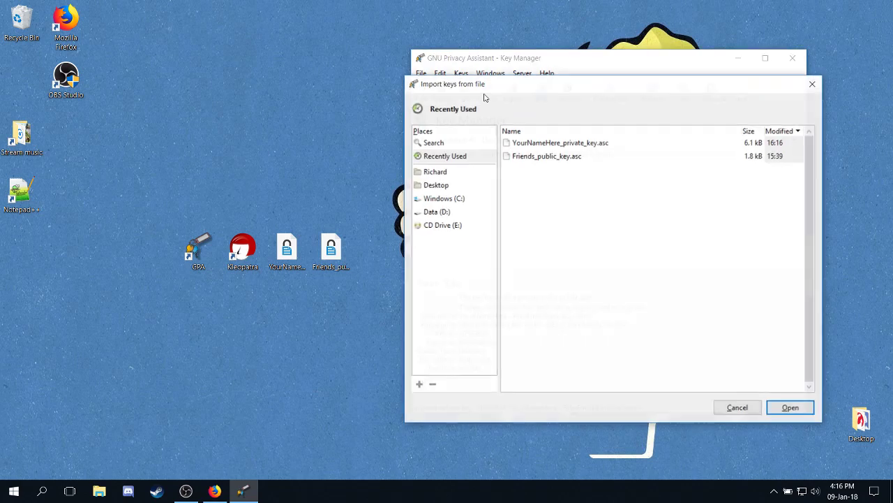
left_click(530, 159)
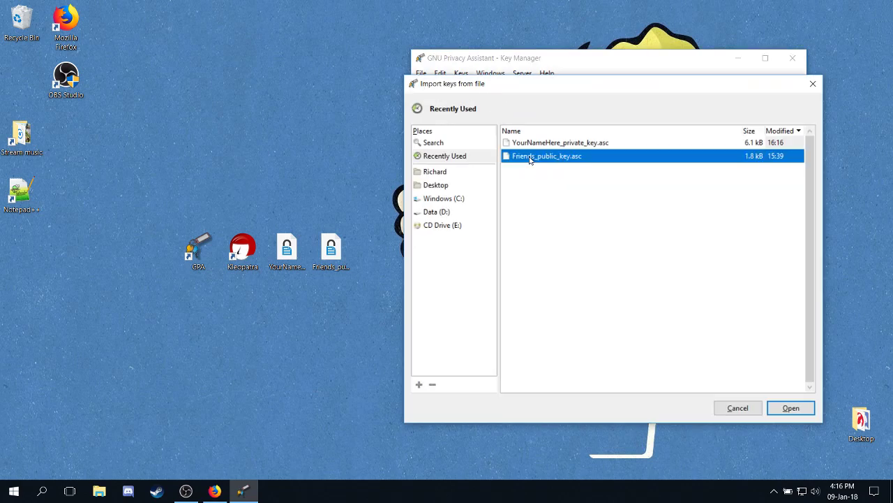
left_click(792, 409)
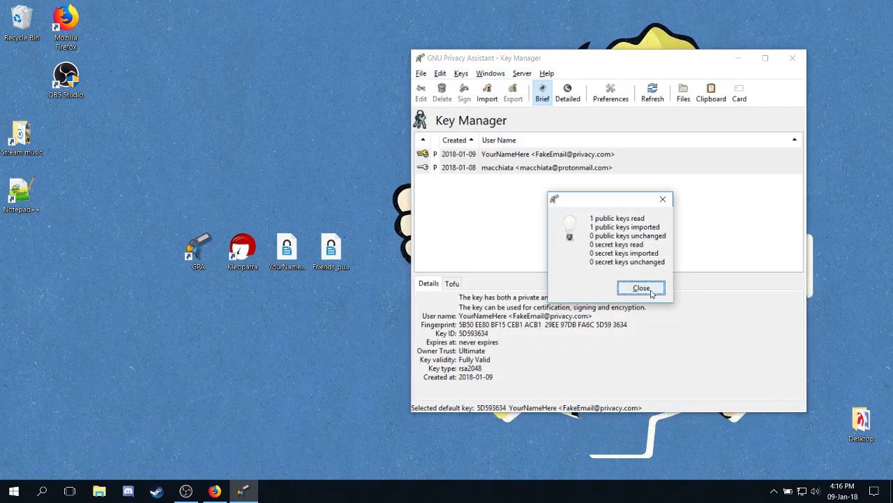
left_click(642, 288)
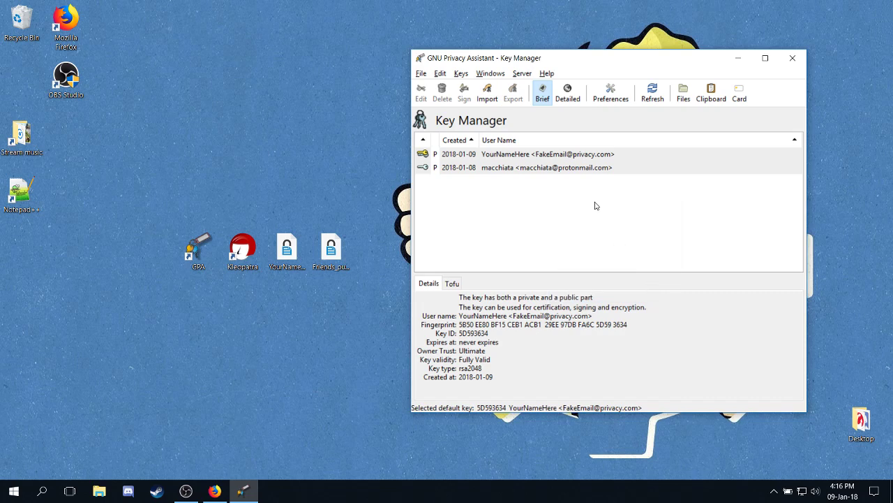
left_click(517, 170)
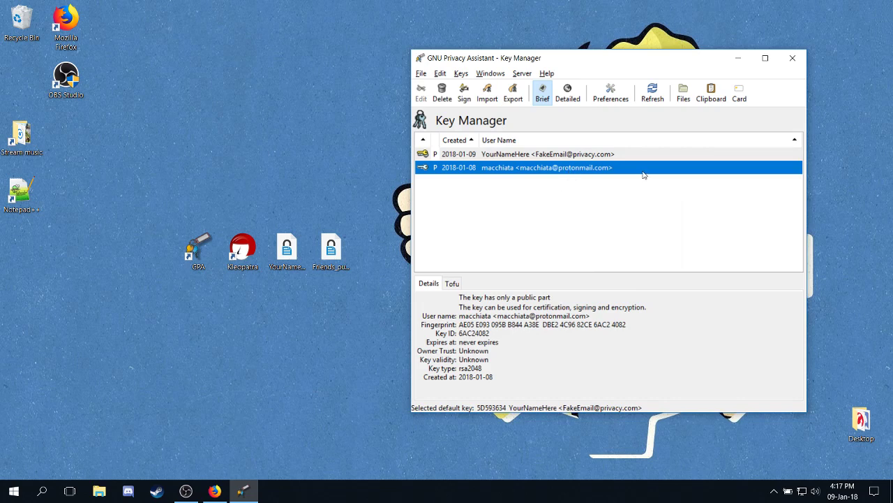
Open the GPA Clipboard window and write the message "Hello", "How are you", "Goodbye" on separate lines.
left_click(714, 95)
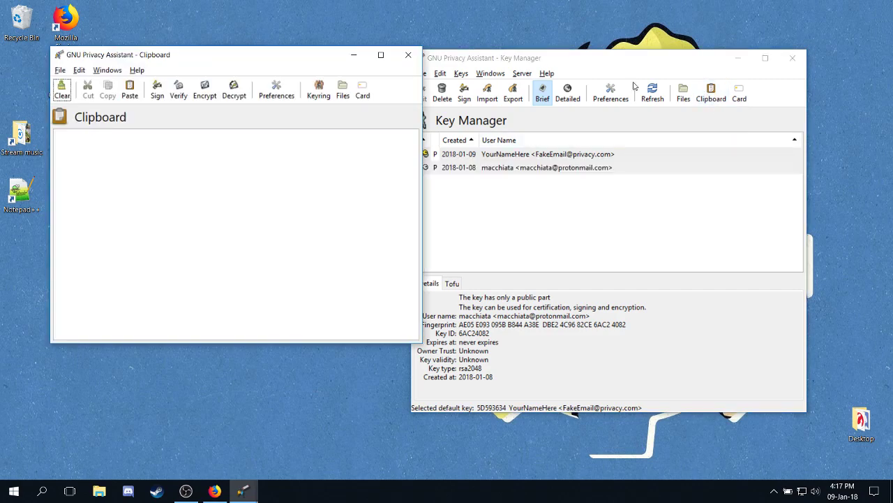
left_click_drag(251, 54, 234, 102)
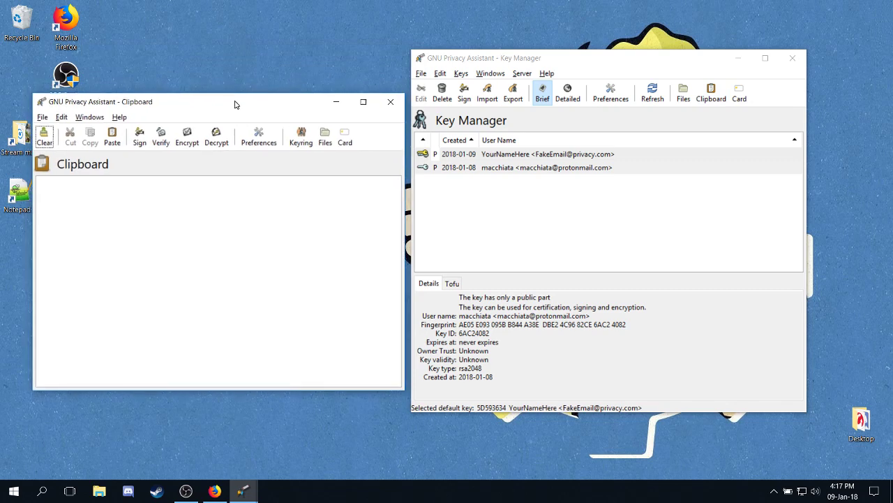
left_click(178, 198)
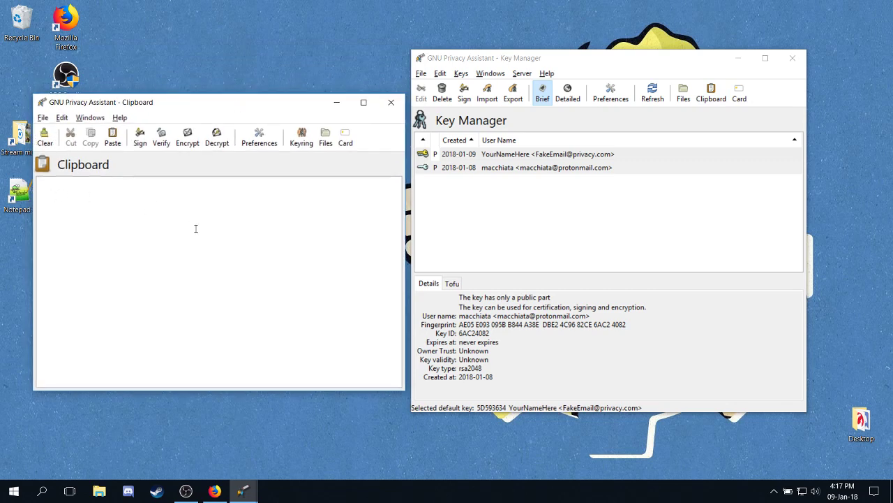
type("Hello  ")
type("How are you  Goodbye")
Encrypt the message with the friend's public key, sign it with the YourNameHere key, accept the unknown key and enter the passphrase.
left_click(189, 139)
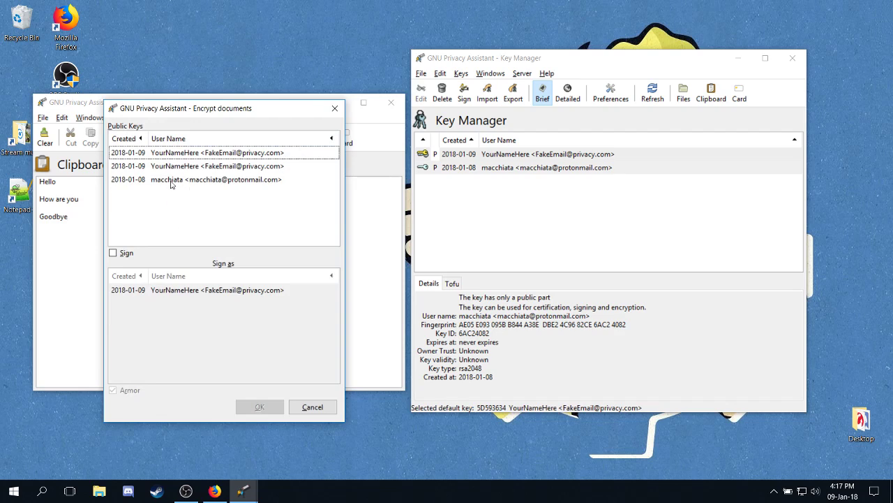
left_click(174, 183)
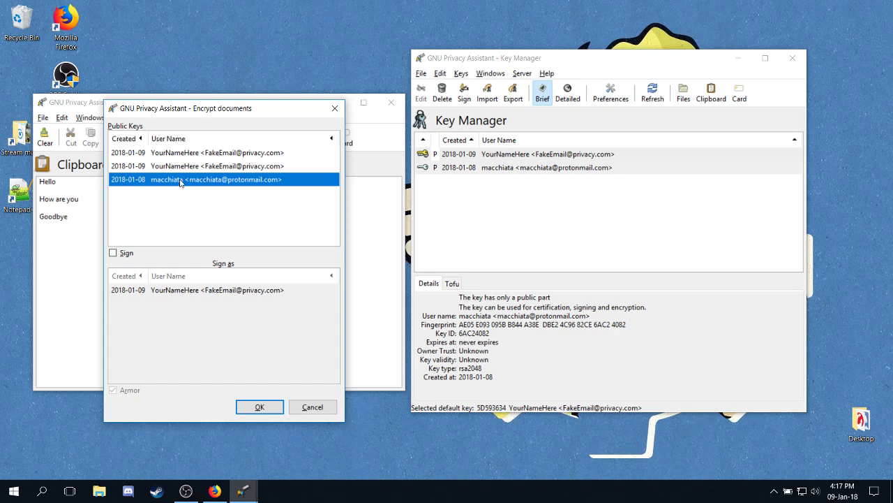
left_click(113, 254)
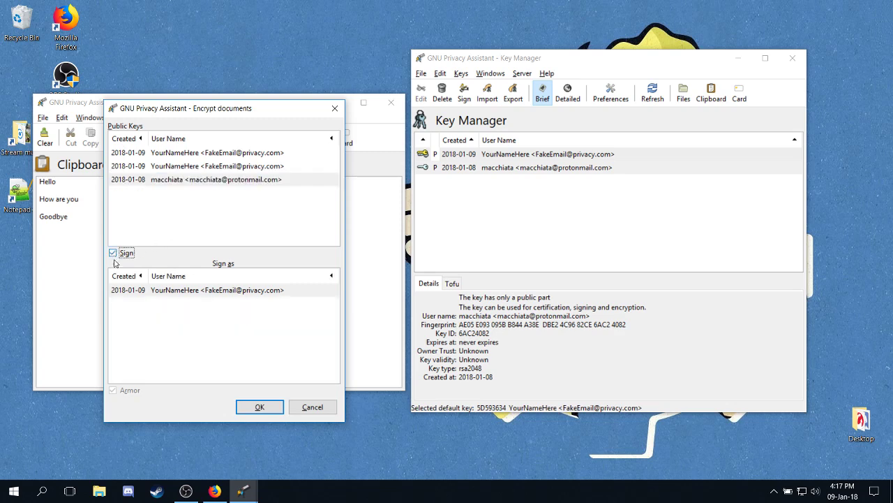
left_click(203, 290)
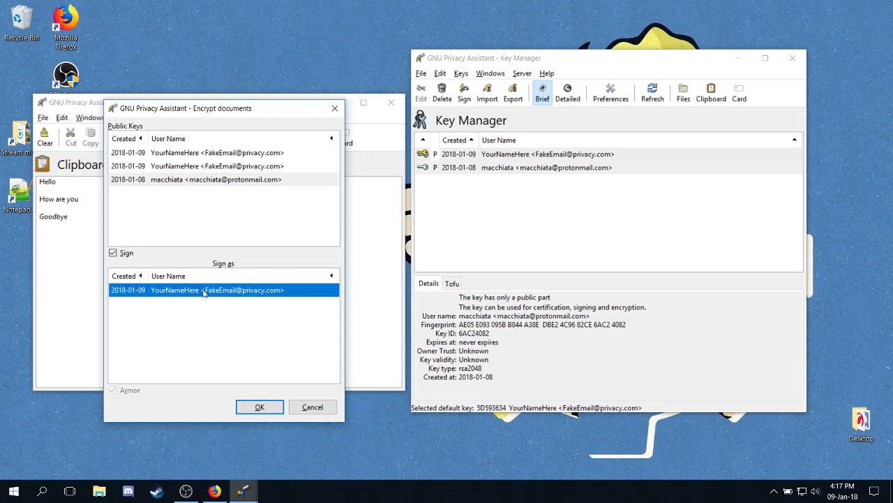
left_click(259, 406)
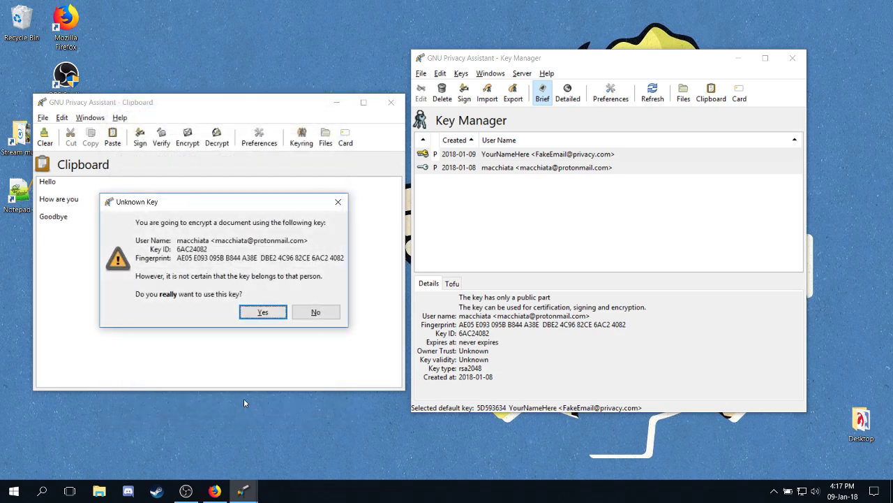
left_click(254, 314)
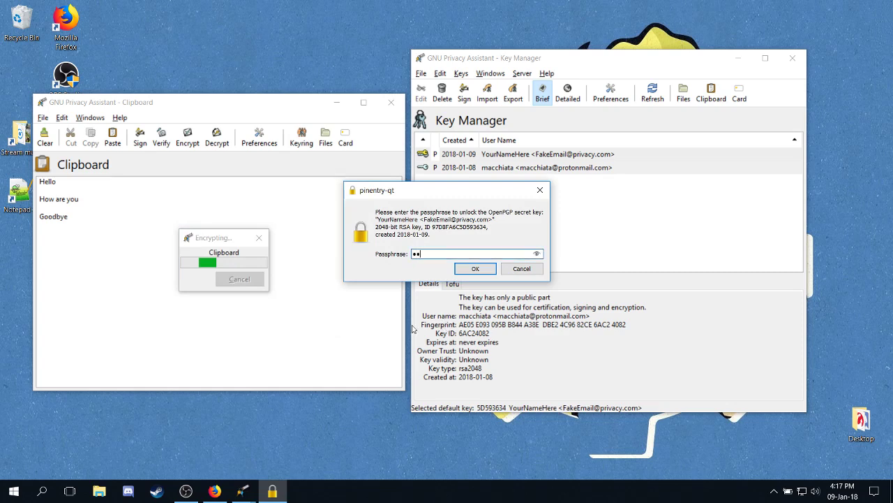
left_click(475, 270)
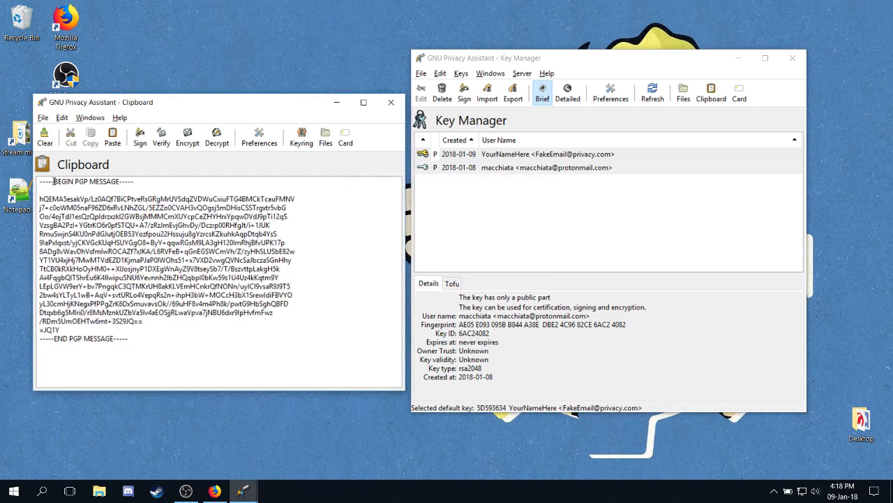
Copy the entire encrypted PGP message, including its BEGIN and END lines, and close the Clipboard window.
left_click_drag(52, 349, 40, 180)
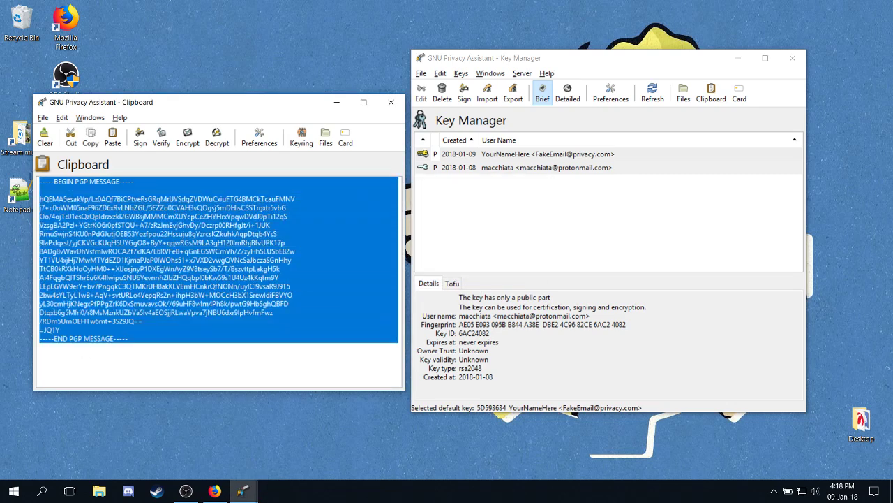
left_click(59, 354)
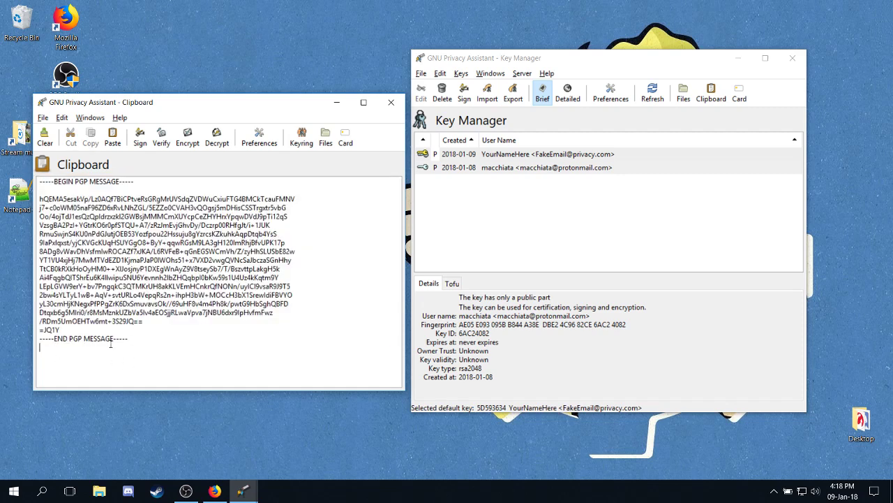
left_click_drag(127, 337, 40, 183)
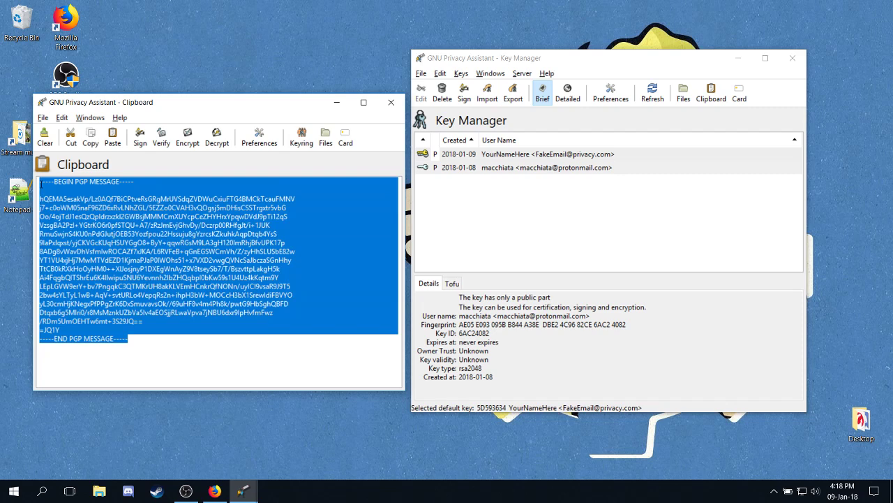
left_click(91, 138)
left_click(144, 349)
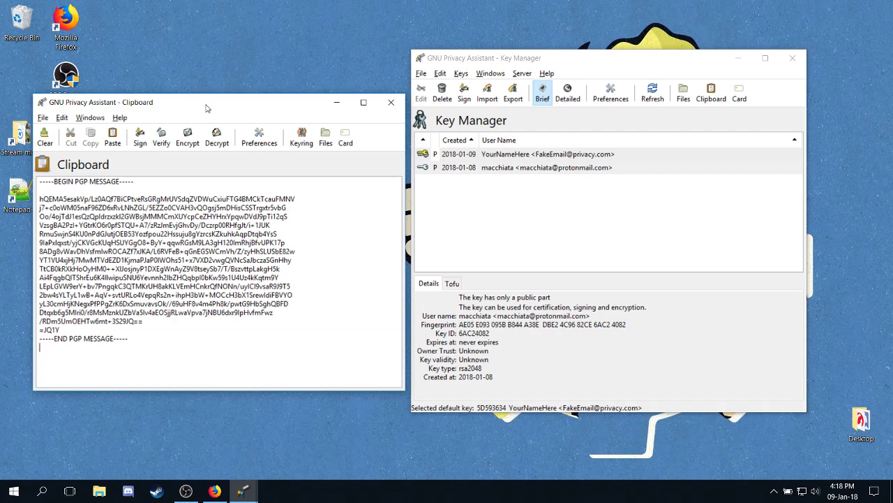
mouse_move(206, 108)
left_mouse_down()
mouse_move(235, 42)
mouse_move(192, 120)
mouse_move(205, 118)
left_mouse_up()
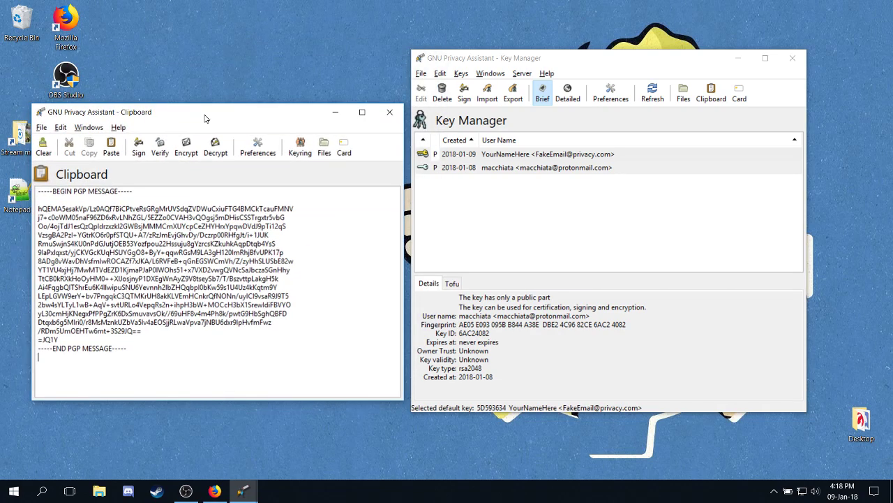
left_click(391, 113)
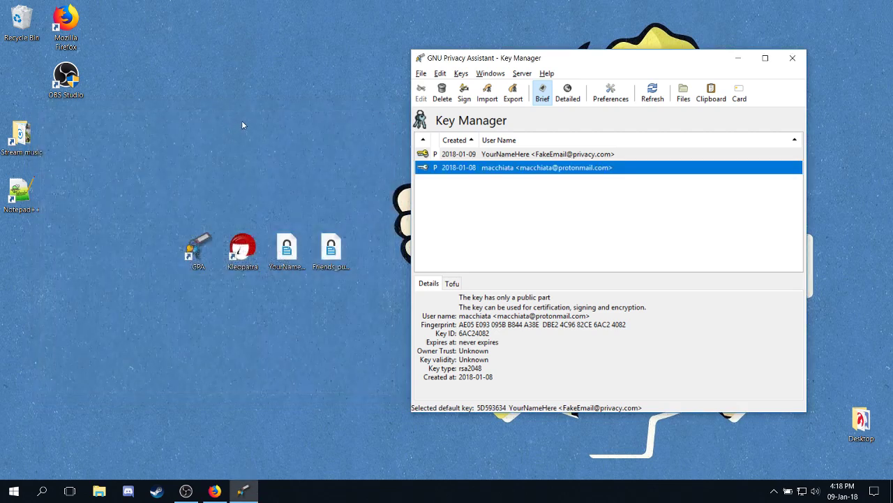
Move the YourNameHere_private_key file above the Kleopatra shortcut on the desktop and open it in Notepad++.
left_click(278, 222)
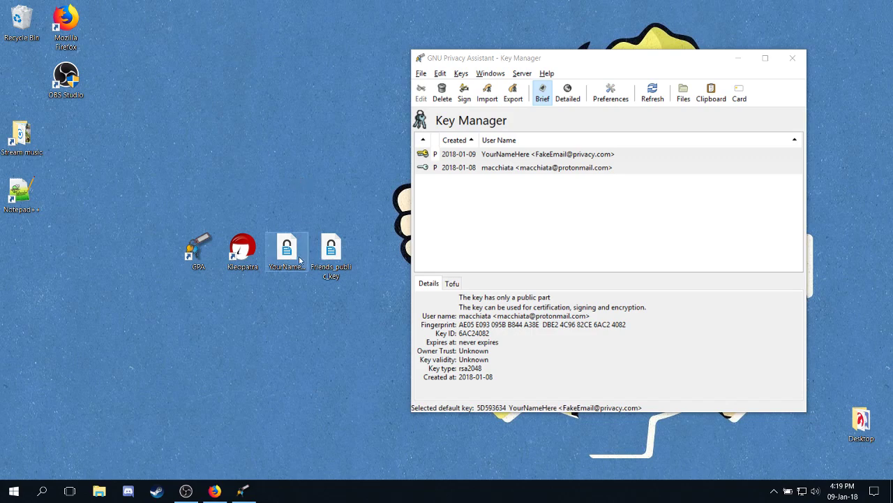
left_click_drag(279, 237, 234, 120)
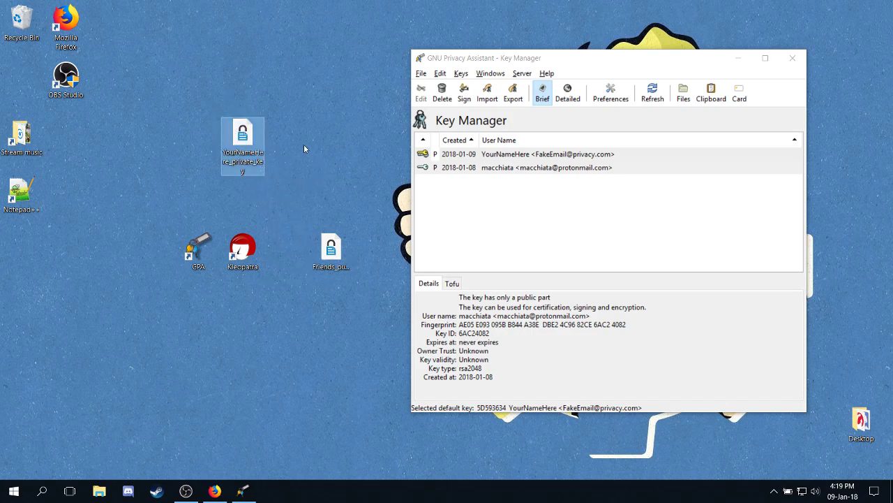
right_click(240, 141)
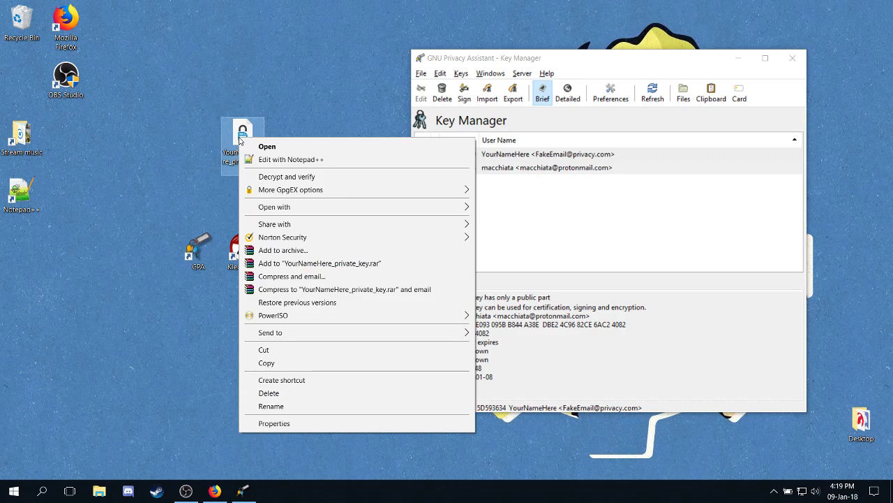
left_click(311, 160)
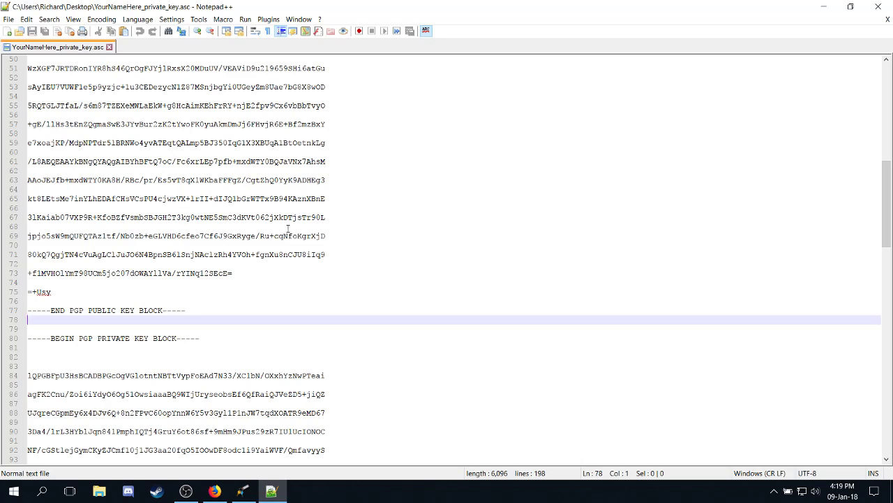
Review the file from its backup header through the PGP public key block to the start of the private key block.
scroll(318, 241, "up", 16)
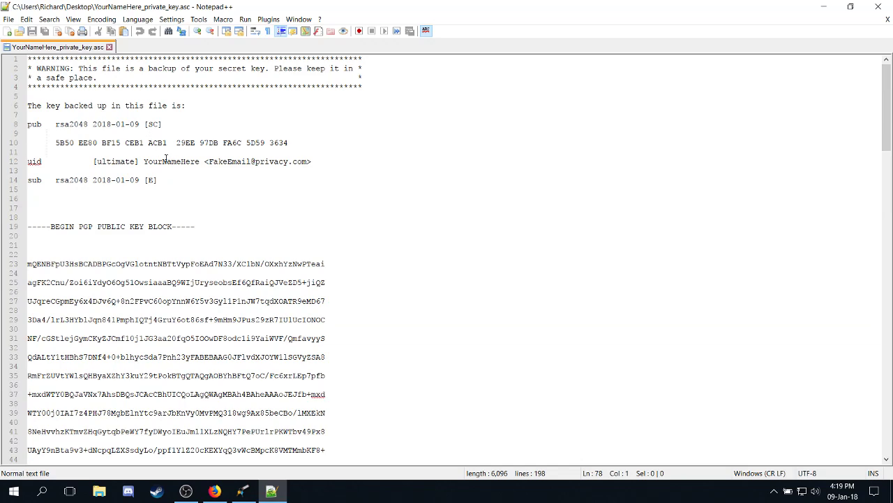
scroll(125, 205, "down", 2)
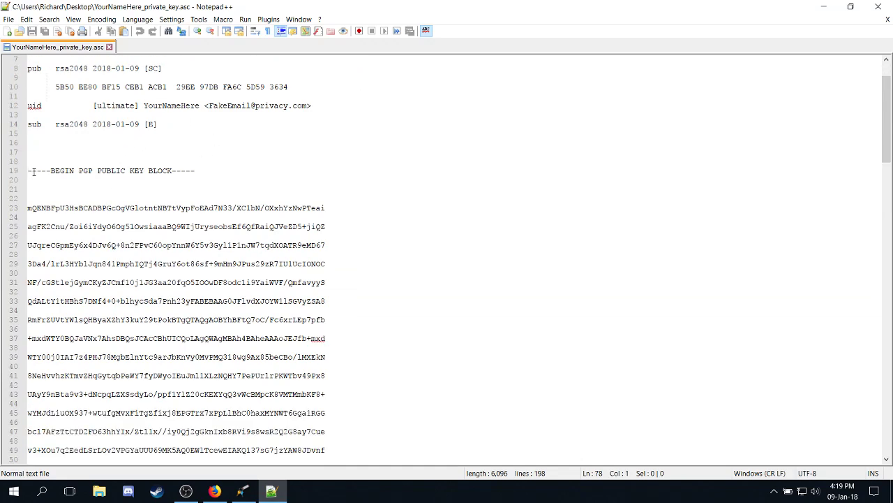
left_click_drag(28, 172, 251, 238)
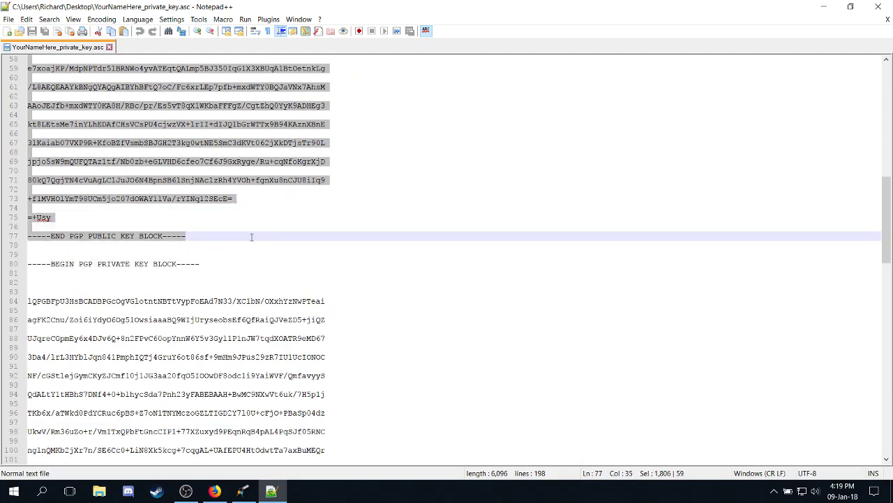
scroll(353, 275, "up", 17)
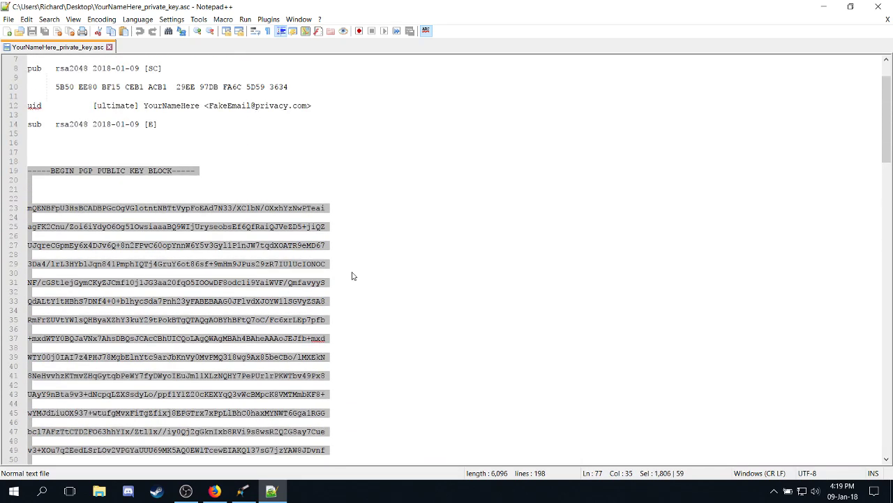
scroll(217, 204, "down", 18)
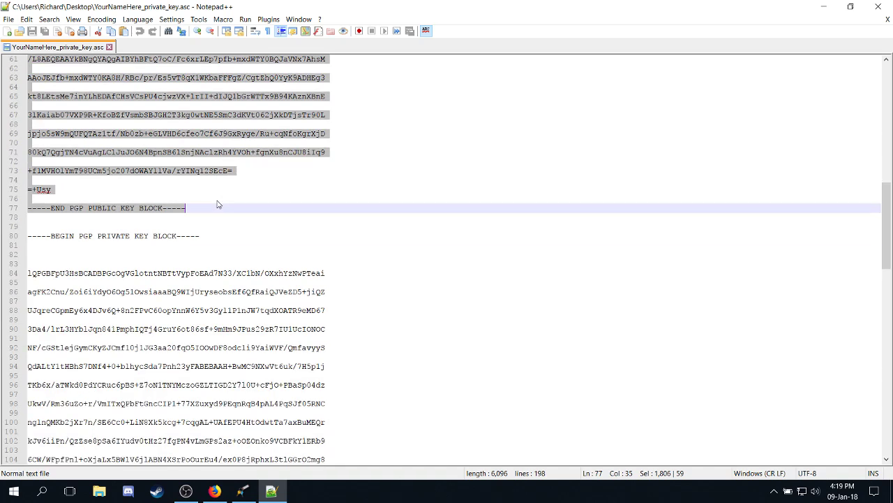
left_click(214, 239)
Copy the entire PGP public key block, including its BEGIN and END lines, and dismiss the gpa.exe crash dialog.
scroll(242, 236, "up", 4)
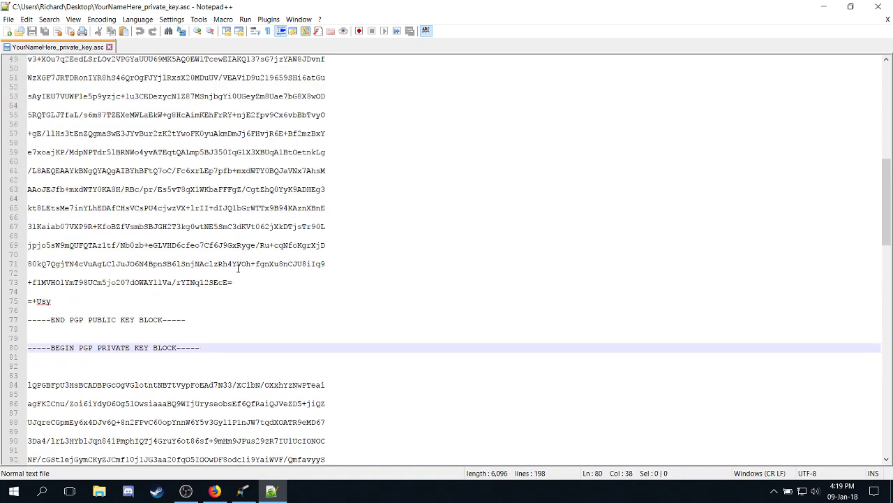
scroll(230, 300, "up", 1)
left_click_drag(193, 342, 30, 226)
right_click(74, 230)
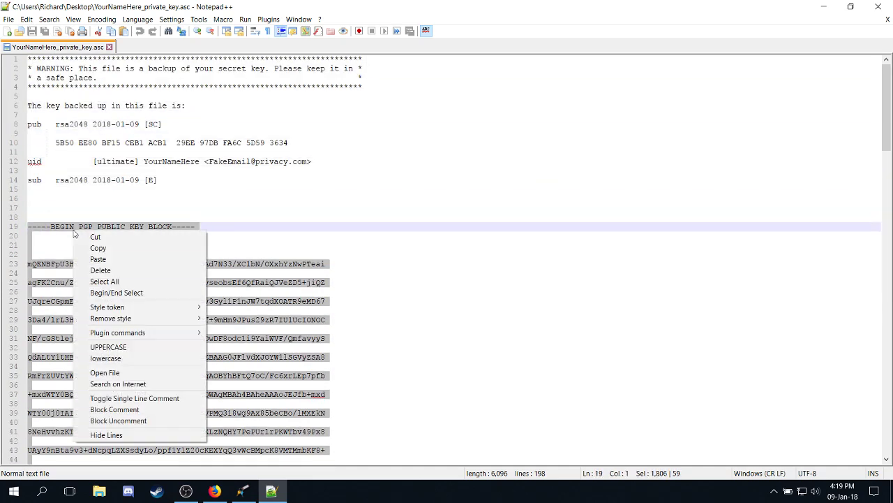
left_click(91, 249)
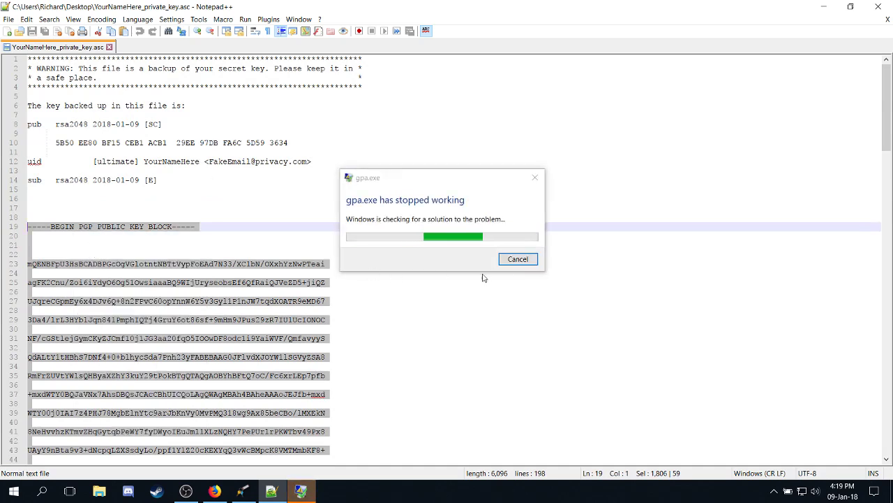
left_click(518, 261)
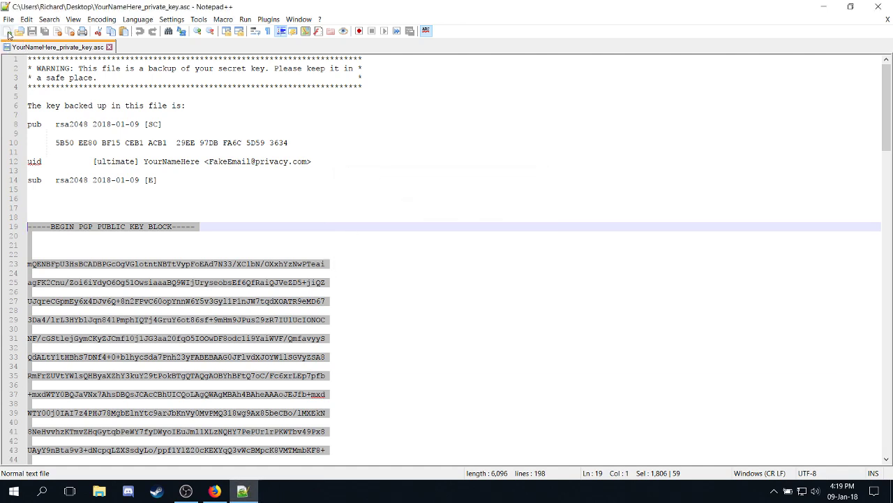
Create a new document and paste the copied public key block into it.
left_click(7, 32)
right_click(127, 71)
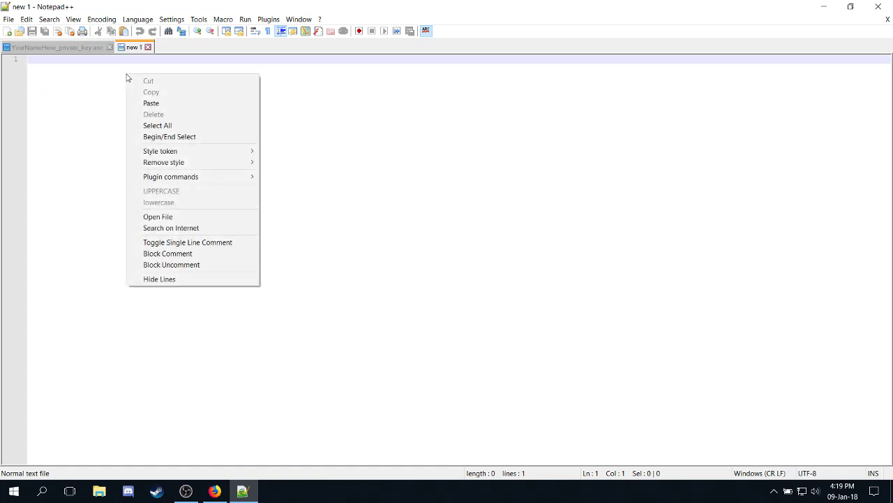
left_click(133, 102)
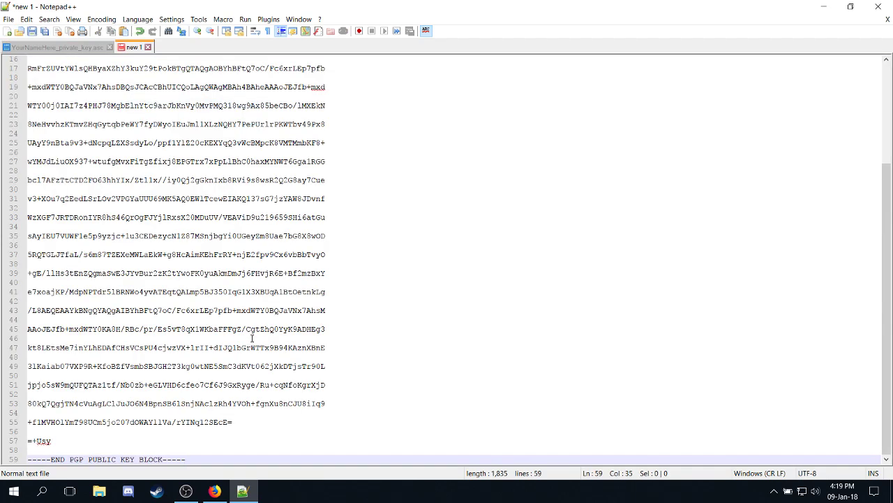
scroll(252, 337, "up", 5)
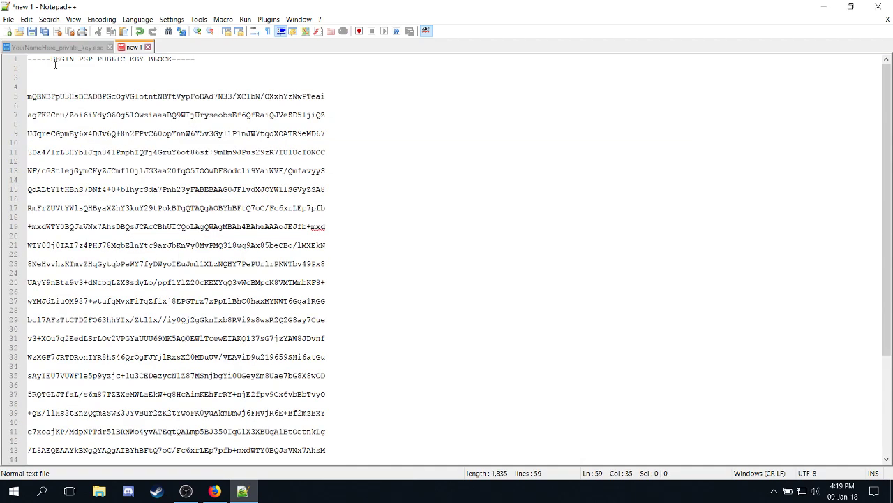
Save the new document to the Desktop as a normal text file named YourNameHere_public_key and close it.
left_click(9, 18)
left_click(37, 110)
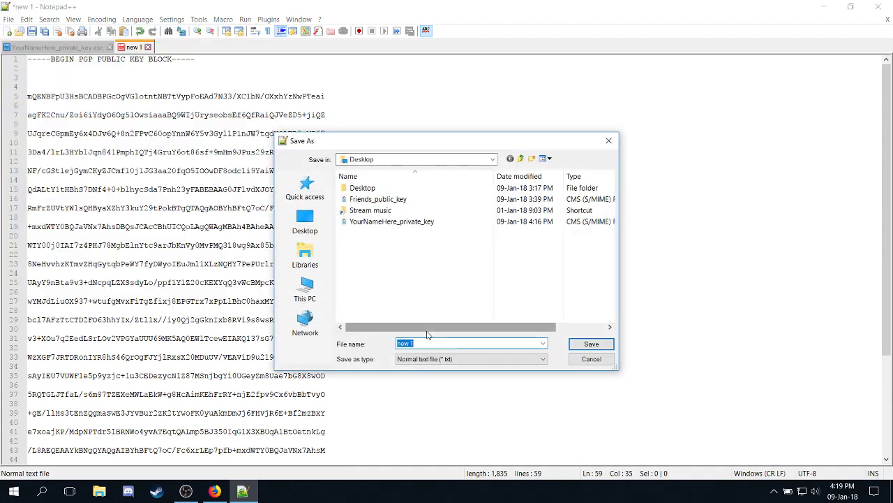
type("Your")
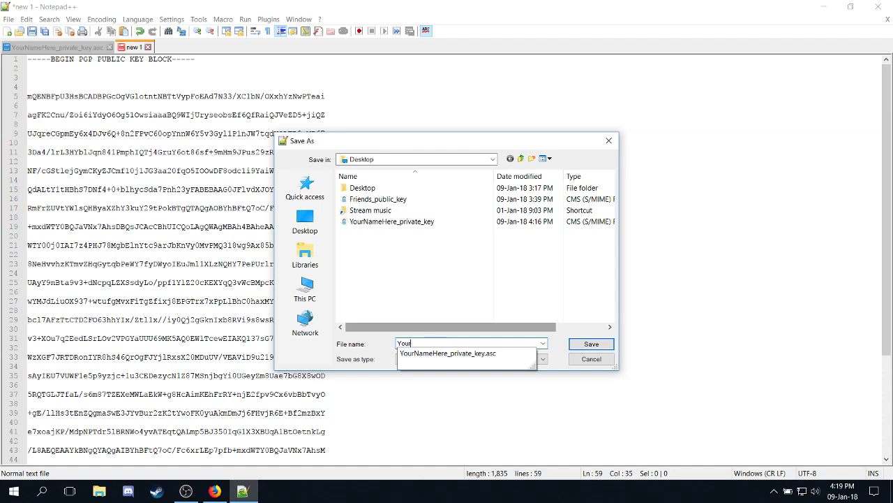
type("NameHere_public_key")
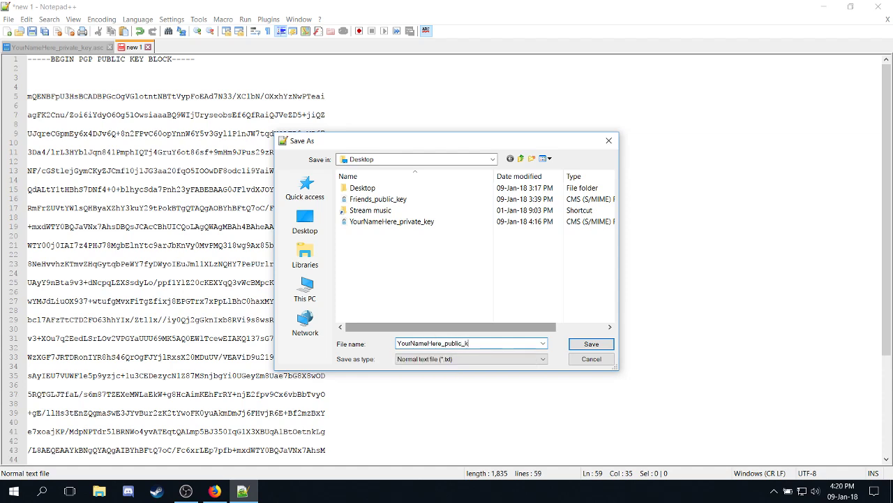
left_click(590, 344)
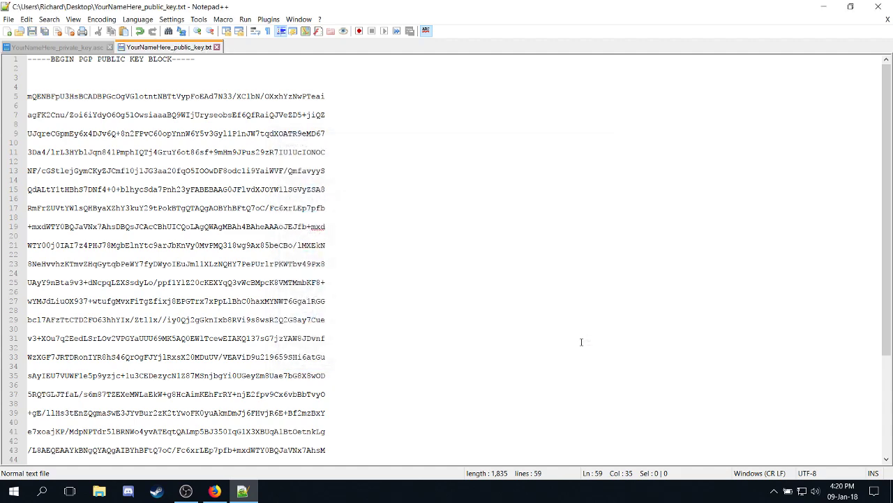
left_click(216, 47)
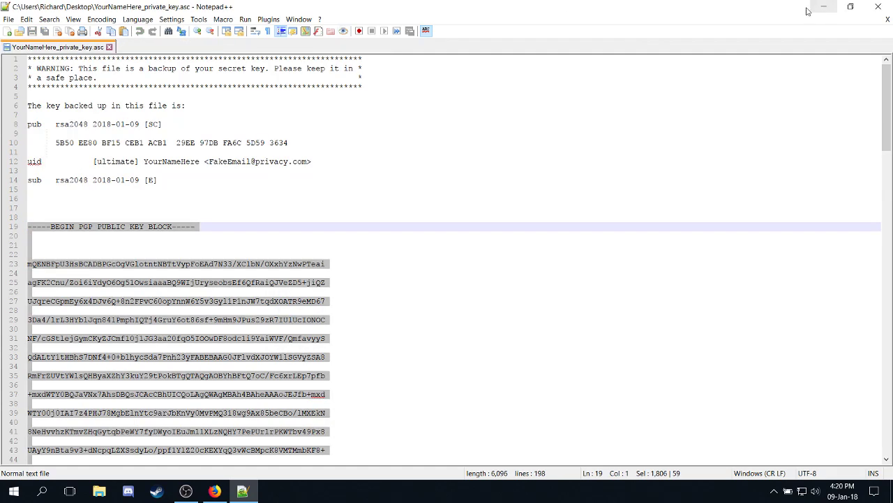
Minimize Notepad++ and move the YourNameHere_public_key file above the Friends_public_key file on the desktop.
left_click(824, 7)
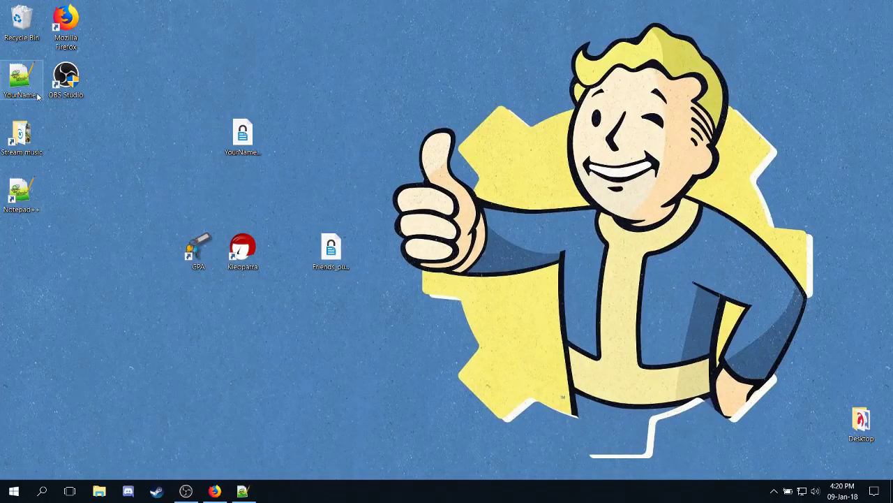
left_click_drag(32, 83, 353, 145)
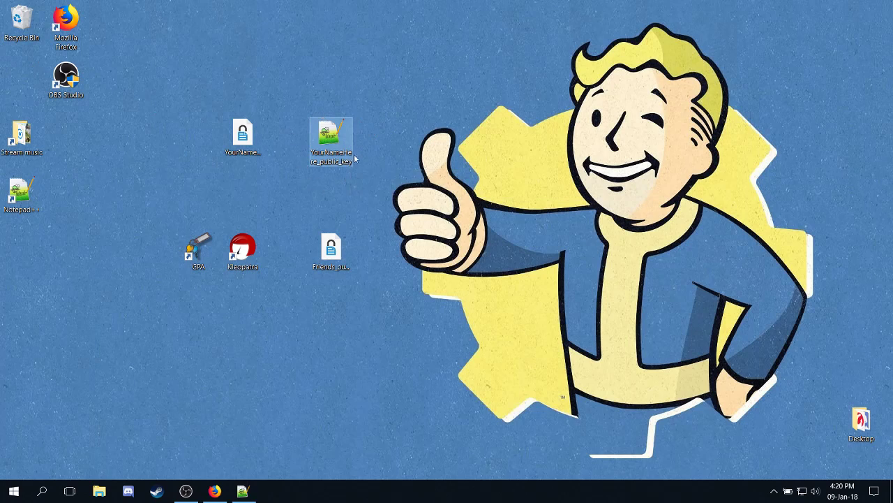
left_click(370, 180)
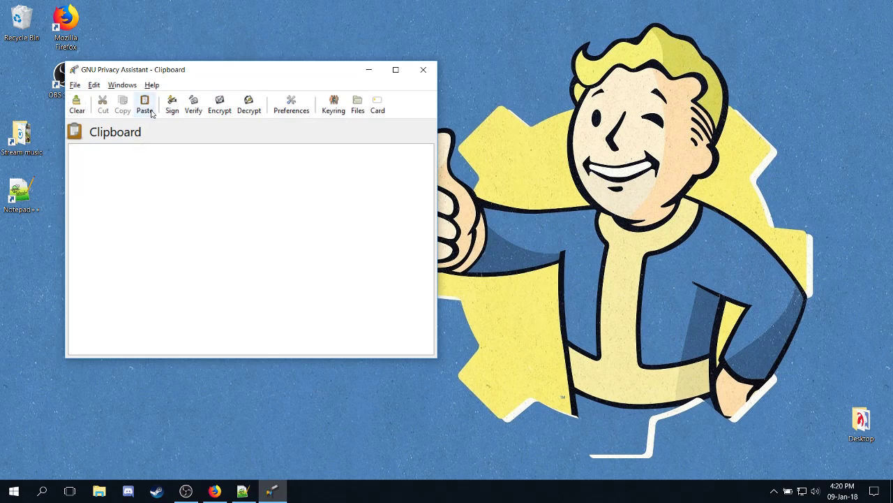
Close the empty GPA Clipboard window.
left_click(123, 165)
left_click(423, 70)
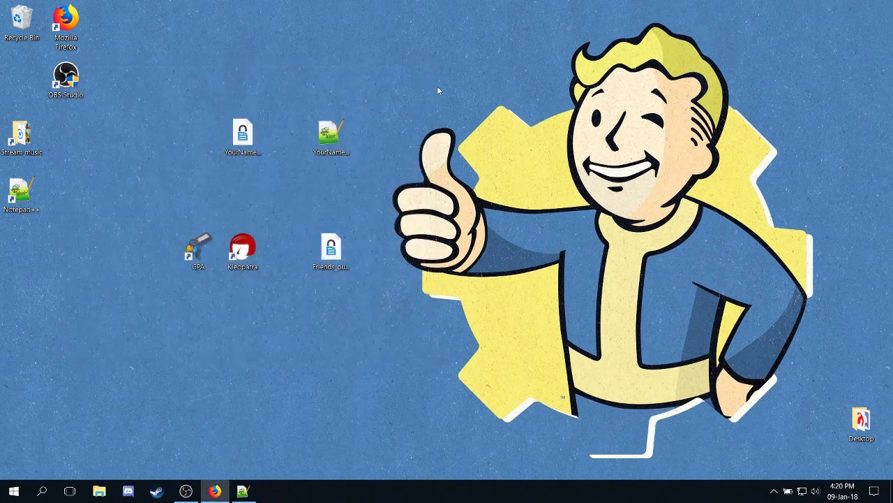